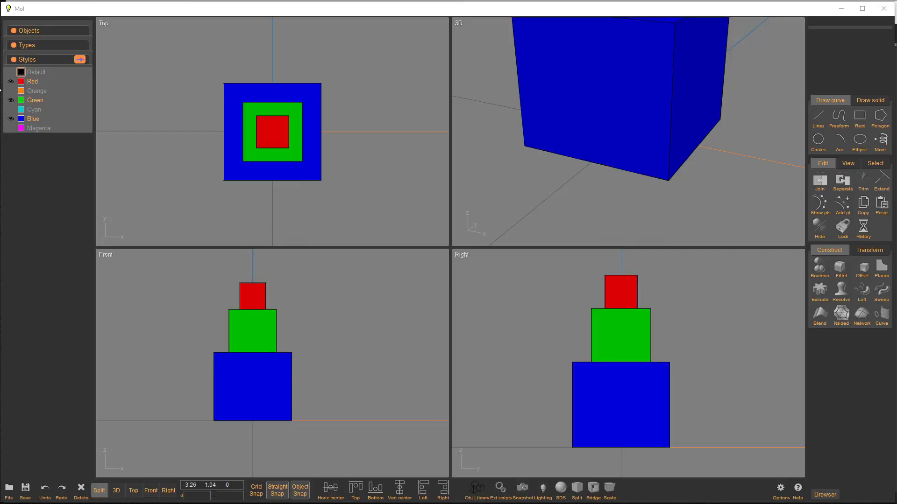
# Step: Hide the Red and Green boxes and fit the lone blue box in a full-size Right view
pyautogui.click(11, 81)
pyautogui.click(10, 100)
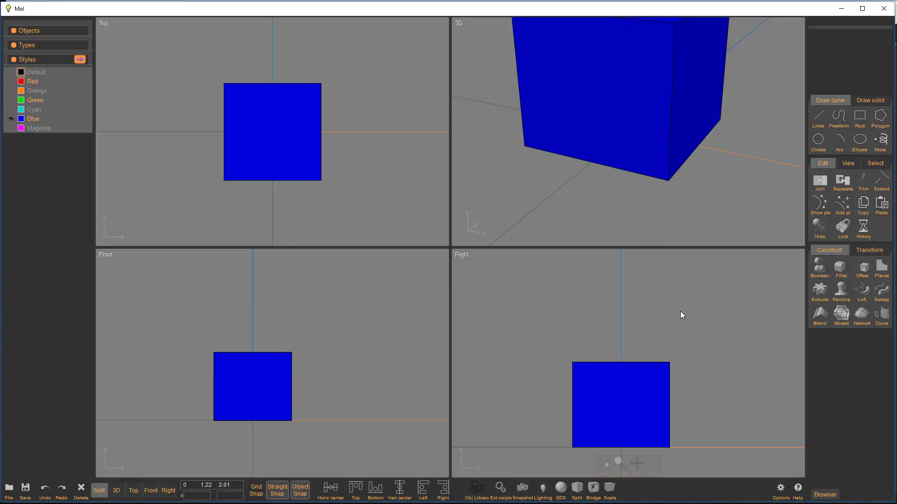
pyautogui.press('space')
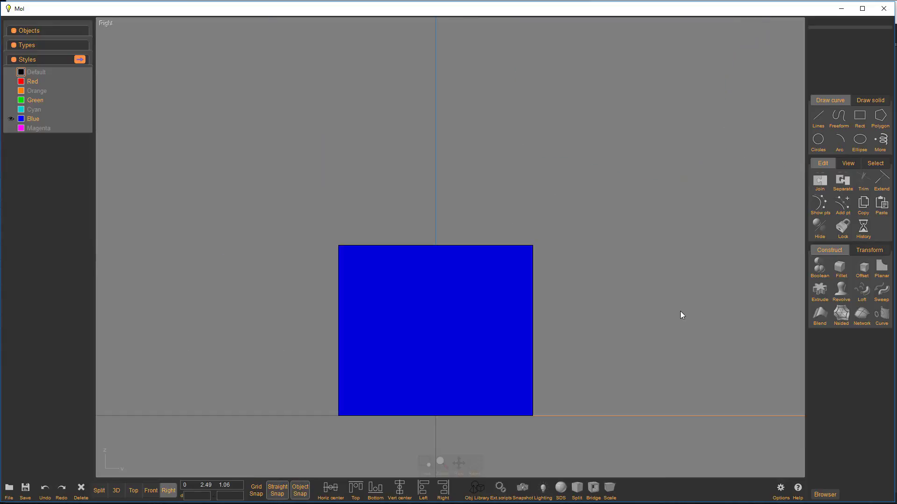
pyautogui.press('f')
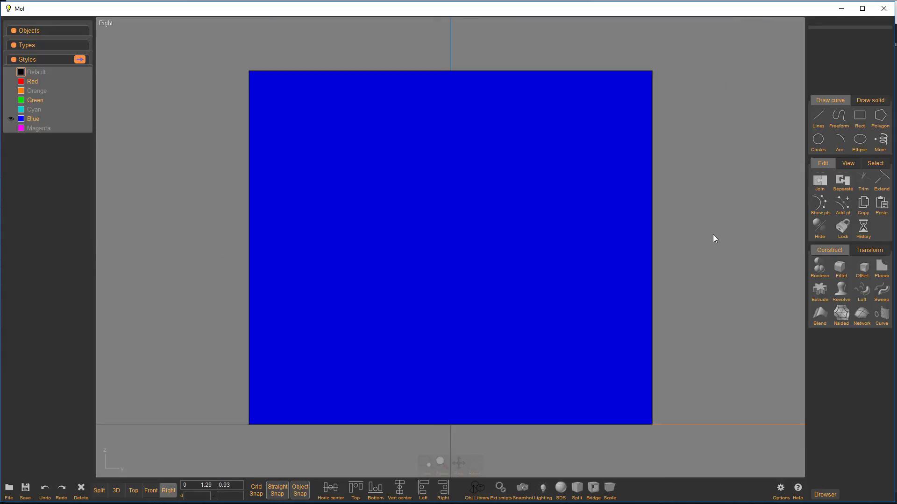
pyautogui.moveTo(714, 232); pyautogui.dragTo(608, 328, button='right')
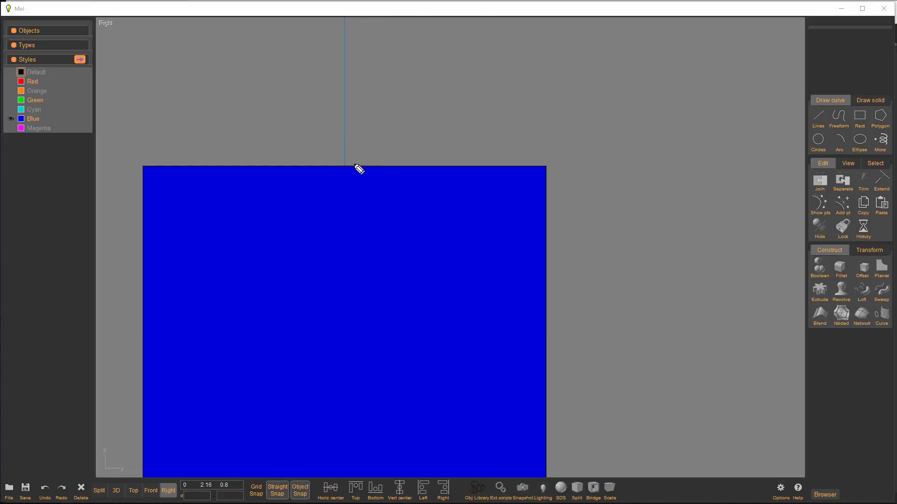
# Step: Sketch arrows pointing up and out from the blue box's top edge, right side and top-right corner
pyautogui.moveTo(344, 164)
pyautogui.mouseDown()
pyautogui.moveTo(345, 70)
pyautogui.moveTo(353, 87)
pyautogui.mouseUp()
pyautogui.moveTo(583, 389)
pyautogui.mouseDown()
pyautogui.moveTo(623, 393)
pyautogui.moveTo(658, 377)
pyautogui.moveTo(679, 399)
pyautogui.moveTo(629, 411)
pyautogui.mouseUp()
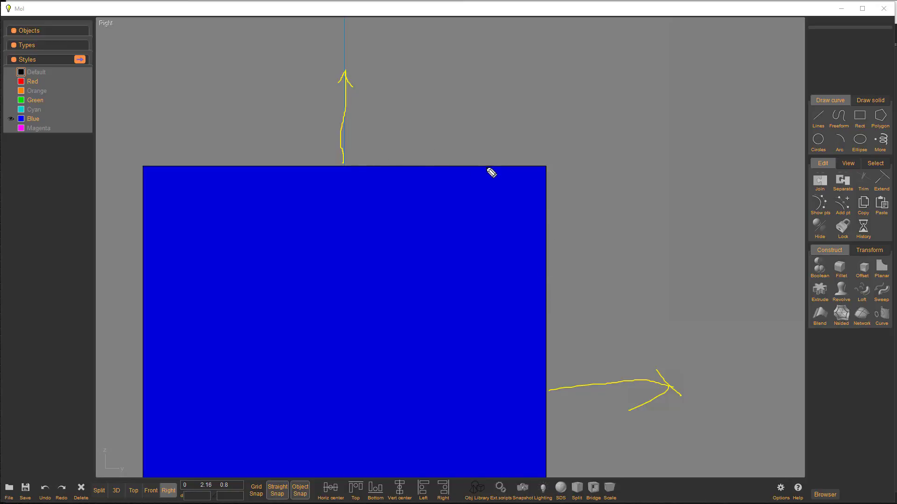
pyautogui.moveTo(544, 164)
pyautogui.mouseDown()
pyautogui.moveTo(545, 81)
pyautogui.moveTo(535, 87)
pyautogui.moveTo(544, 81)
pyautogui.moveTo(558, 97)
pyautogui.mouseUp()
pyautogui.moveTo(548, 169)
pyautogui.mouseDown()
pyautogui.moveTo(637, 178)
pyautogui.moveTo(611, 196)
pyautogui.mouseUp()
# Step: Clear the sketched arrows and view the blue cube in a full-size 3D perspective view
pyautogui.press('Escape')
pyautogui.moveTo(629, 114)
pyautogui.mouseDown(button='middle')
pyautogui.moveTo(630, 125)
pyautogui.moveTo(644, 72)
pyautogui.mouseUp(button='middle')
pyautogui.press('space')
pyautogui.press('space')
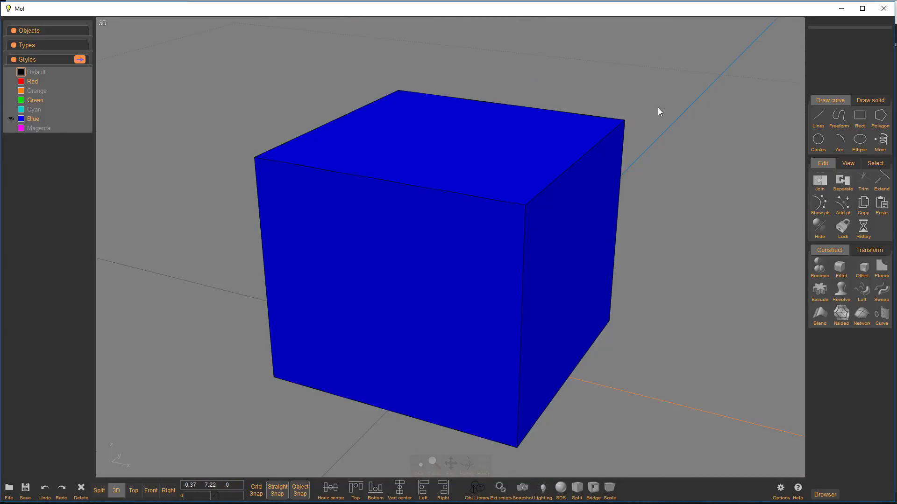
pyautogui.moveTo(658, 108)
pyautogui.mouseDown(button='middle')
pyautogui.moveTo(634, 102)
pyautogui.moveTo(659, 102)
pyautogui.mouseUp(button='middle')
pyautogui.moveTo(659, 106)
pyautogui.mouseDown(button='right')
pyautogui.moveTo(627, 74)
pyautogui.moveTo(682, 107)
pyautogui.moveTo(646, 214)
pyautogui.mouseUp(button='right')
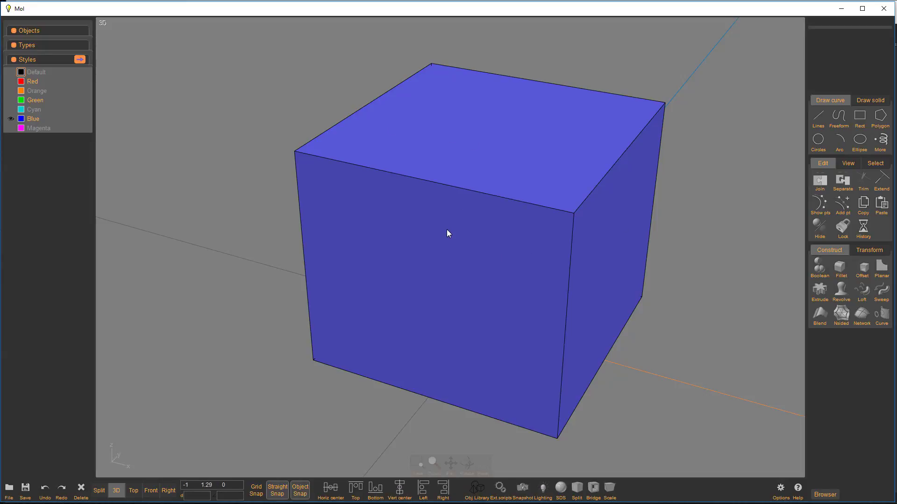
pyautogui.moveTo(448, 234); pyautogui.dragTo(432, 228, button='right')
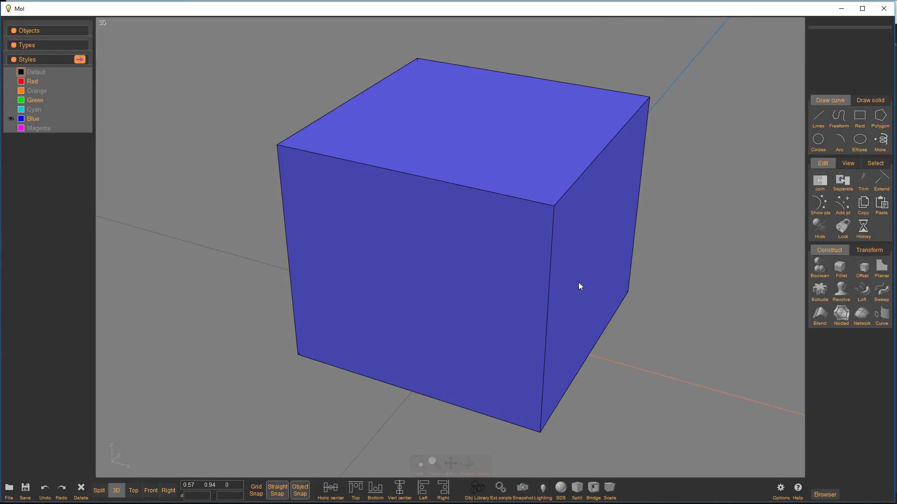
# Step: Start a Fillet, unhide the Red and Green boxes, and window-select all three boxes for the 0.26 radius
pyautogui.rightClick(400, 259)
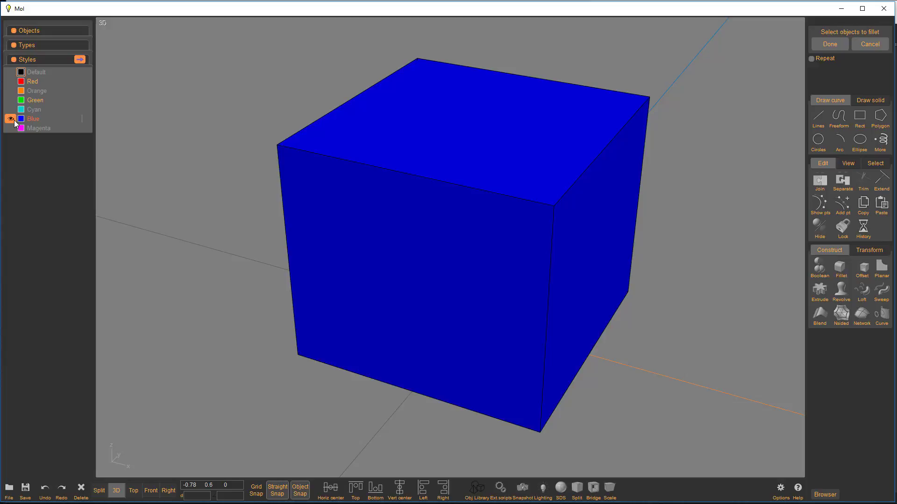
pyautogui.click(11, 81)
pyautogui.click(11, 100)
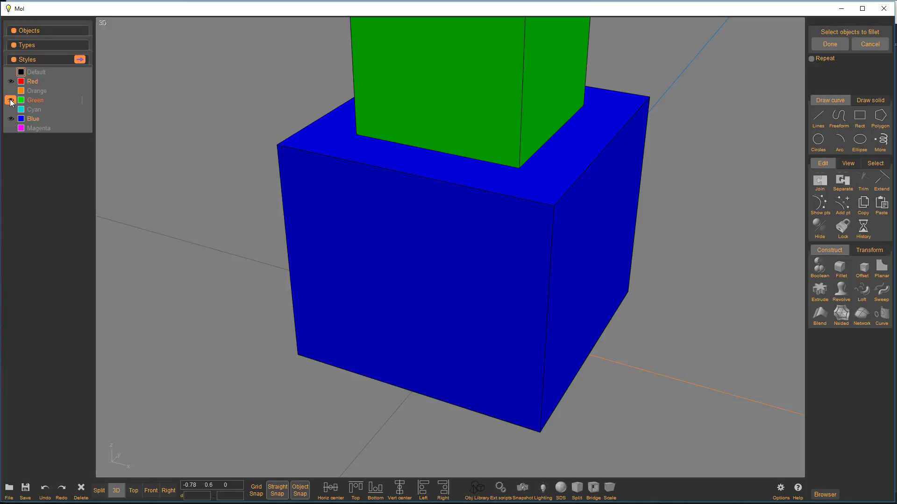
pyautogui.press('z')
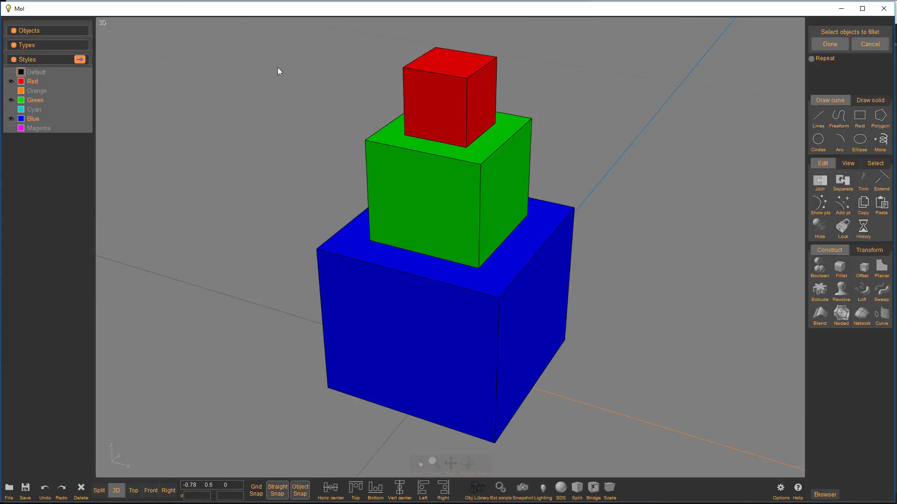
pyautogui.moveTo(250, 36); pyautogui.dragTo(640, 460)
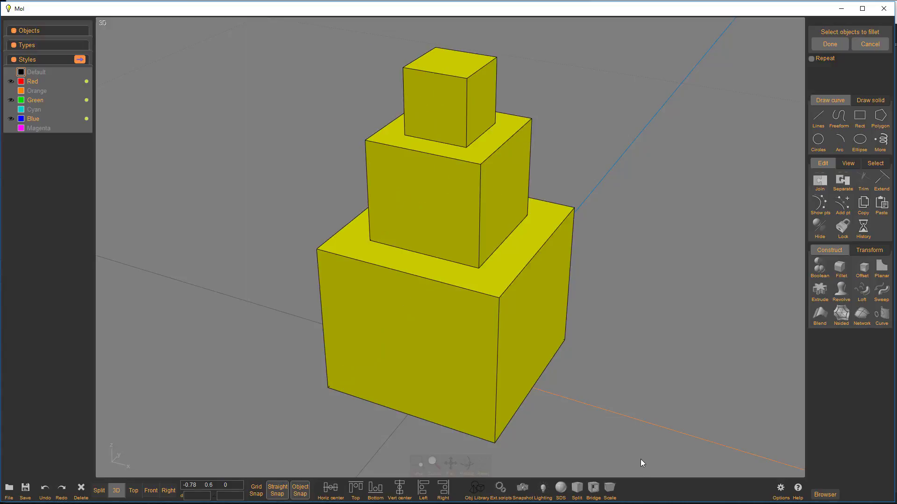
pyautogui.rightClick(610, 263)
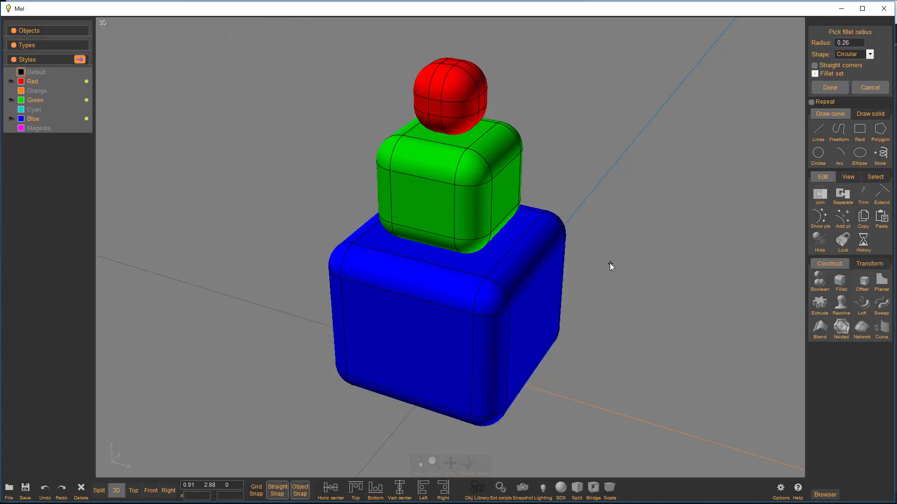
# Step: Apply the fillet, then isolate the green box in a full-size Right view at its rounded corner
pyautogui.click(827, 88)
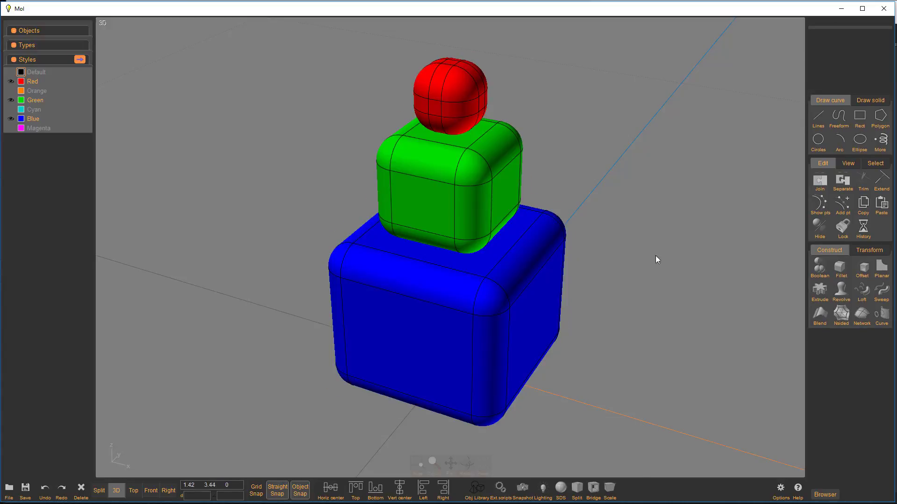
pyautogui.click(434, 207)
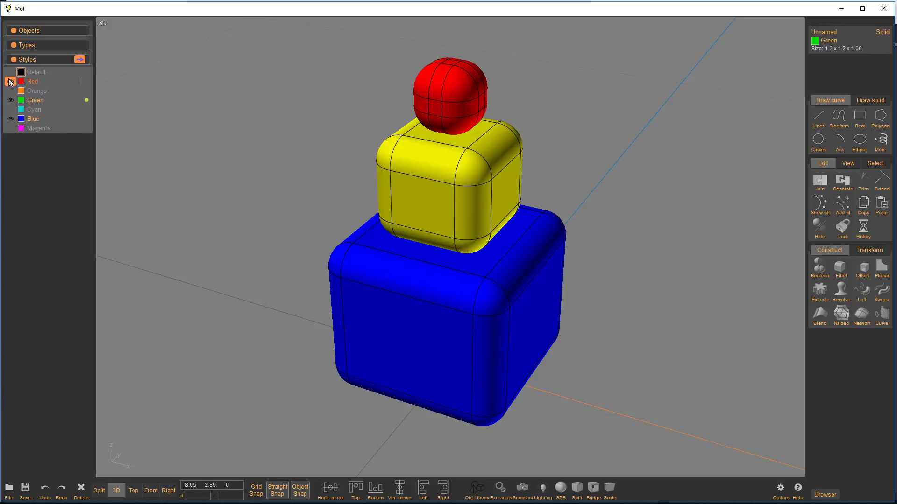
pyautogui.press('i')
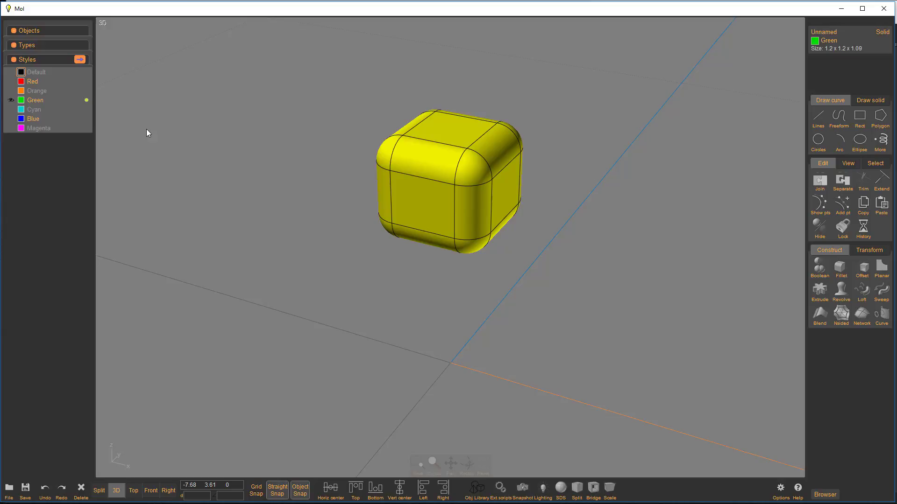
pyautogui.press('f')
pyautogui.press('space')
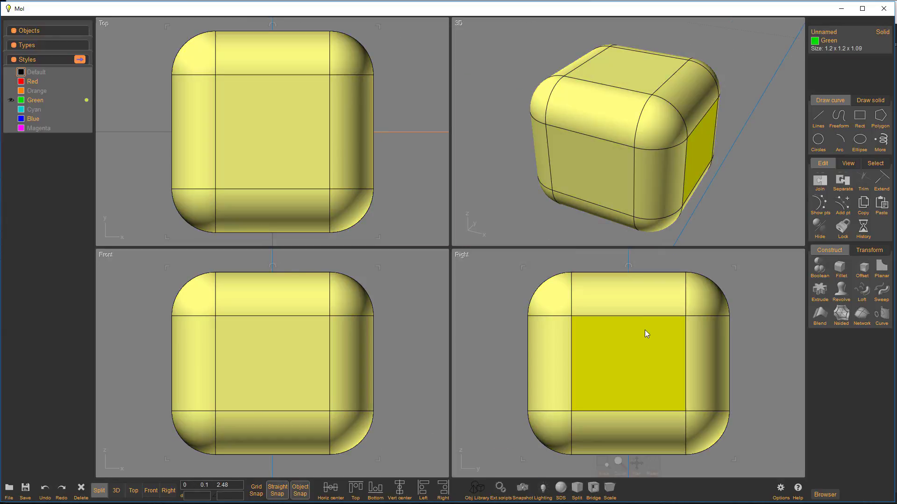
pyautogui.press('Tab')
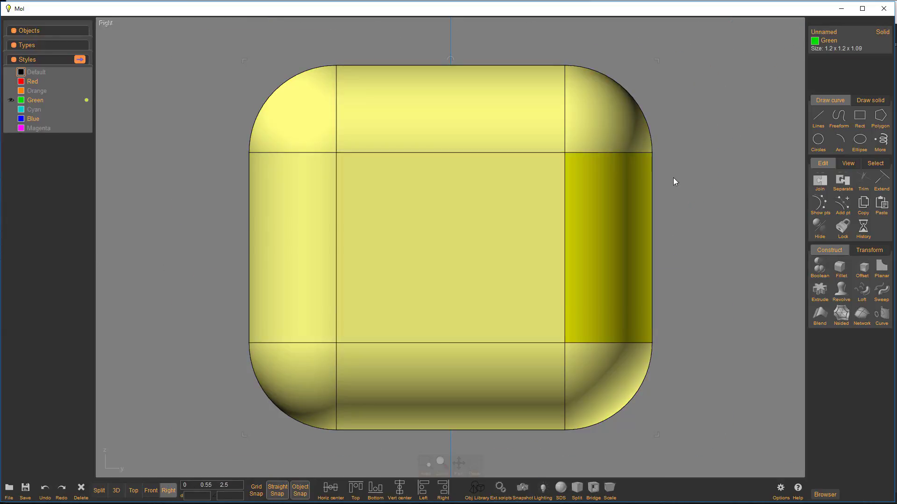
pyautogui.moveTo(716, 143); pyautogui.dragTo(551, 308, button='right')
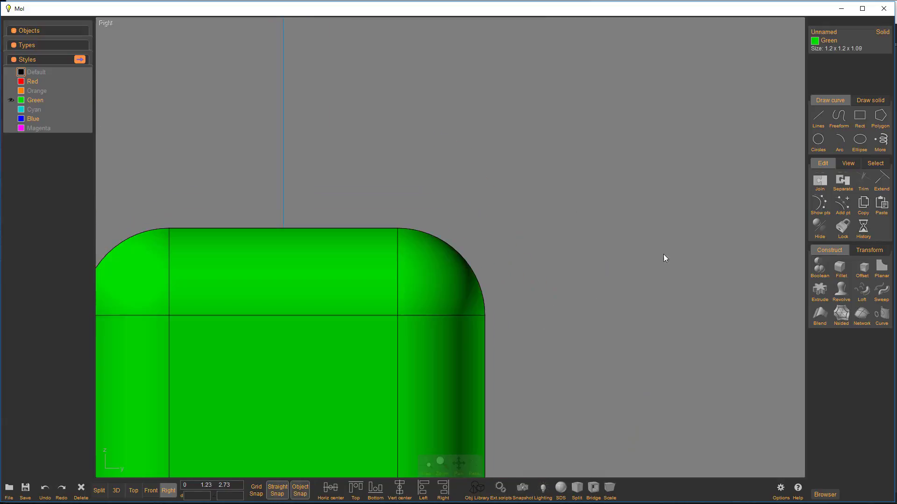
pyautogui.click(665, 258)
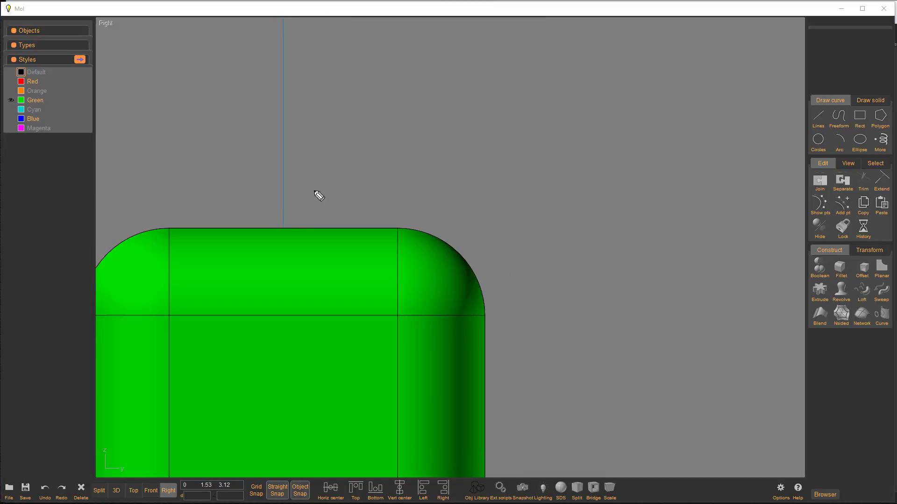
# Step: Sketch two arrows up from the green box's top edge and three out from its right side
pyautogui.moveTo(286, 223)
pyautogui.mouseDown()
pyautogui.moveTo(293, 148)
pyautogui.moveTo(317, 159)
pyautogui.mouseUp()
pyautogui.moveTo(397, 228)
pyautogui.mouseDown()
pyautogui.moveTo(401, 156)
pyautogui.moveTo(421, 169)
pyautogui.mouseUp()
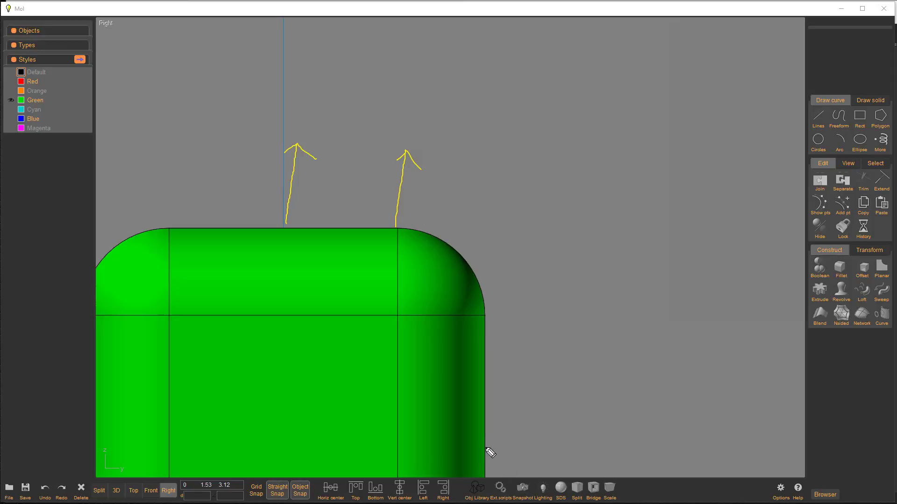
pyautogui.moveTo(487, 448); pyautogui.dragTo(602, 452)
pyautogui.moveTo(573, 437)
pyautogui.mouseDown()
pyautogui.moveTo(601, 452)
pyautogui.moveTo(583, 465)
pyautogui.mouseUp()
pyautogui.moveTo(485, 406)
pyautogui.mouseDown()
pyautogui.moveTo(596, 399)
pyautogui.moveTo(556, 414)
pyautogui.mouseUp()
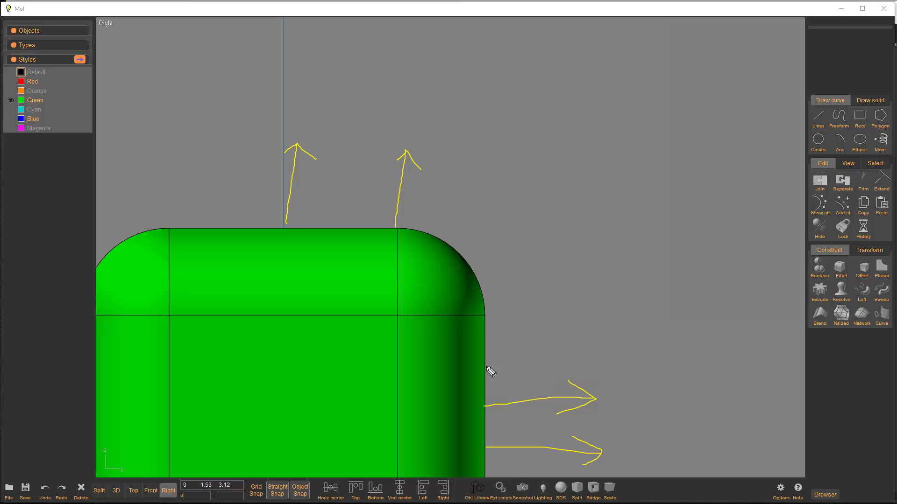
pyautogui.moveTo(486, 366)
pyautogui.mouseDown()
pyautogui.moveTo(580, 368)
pyautogui.moveTo(557, 377)
pyautogui.mouseUp()
# Step: Sketch more arrows and rays fanning off the green box's rounded top-right corner
pyautogui.moveTo(488, 337); pyautogui.dragTo(598, 345)
pyautogui.moveTo(575, 331)
pyautogui.mouseDown()
pyautogui.moveTo(581, 336)
pyautogui.moveTo(564, 359)
pyautogui.mouseUp()
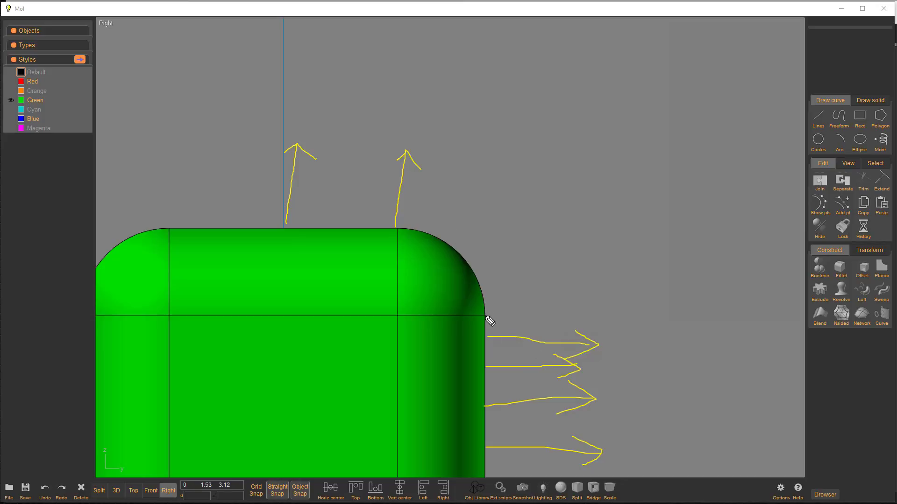
pyautogui.moveTo(485, 317)
pyautogui.mouseDown()
pyautogui.moveTo(578, 315)
pyautogui.moveTo(560, 327)
pyautogui.mouseUp()
pyautogui.moveTo(410, 226)
pyautogui.mouseDown()
pyautogui.moveTo(420, 199)
pyautogui.moveTo(491, 218)
pyautogui.mouseUp()
pyautogui.moveTo(463, 254); pyautogui.dragTo(489, 230)
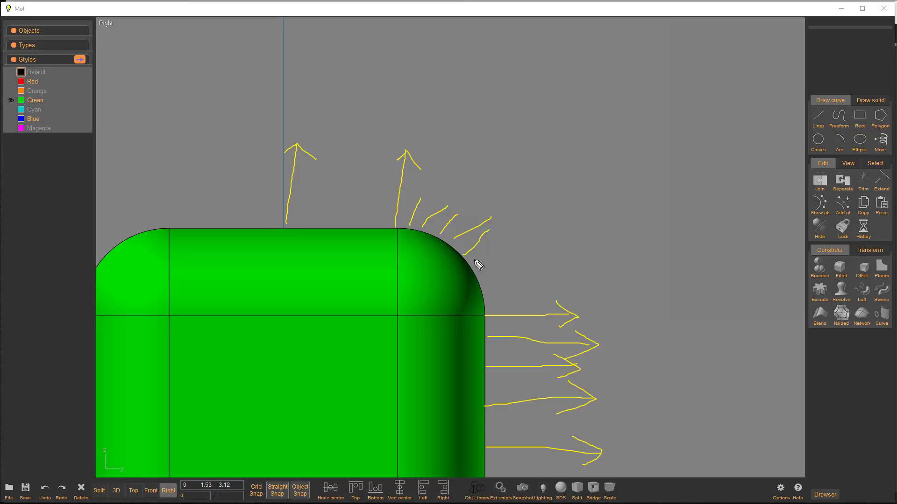
pyautogui.moveTo(472, 269)
pyautogui.mouseDown()
pyautogui.moveTo(500, 259)
pyautogui.moveTo(523, 290)
pyautogui.mouseUp()
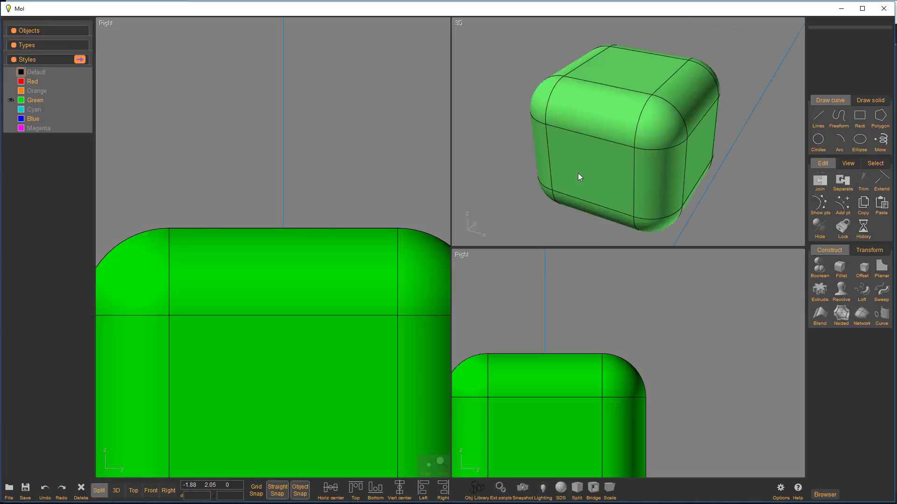
# Step: Unhide the Red and Blue boxes in the 3D view, fit all three, and window-select the stack
pyautogui.press('space')
pyautogui.moveTo(716, 157); pyautogui.dragTo(684, 157, button='middle')
pyautogui.moveTo(684, 156); pyautogui.dragTo(571, 212, button='right')
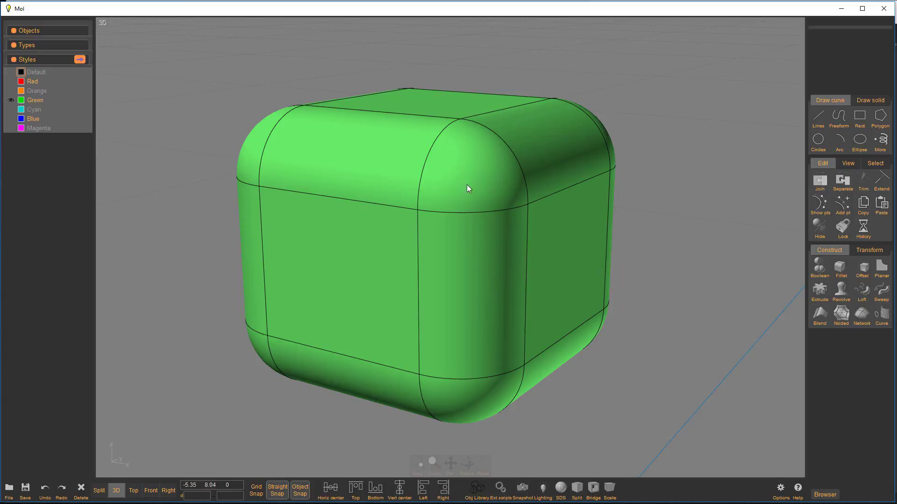
pyautogui.moveTo(667, 172)
pyautogui.mouseDown(button='right')
pyautogui.moveTo(691, 190)
pyautogui.moveTo(663, 186)
pyautogui.mouseUp(button='right')
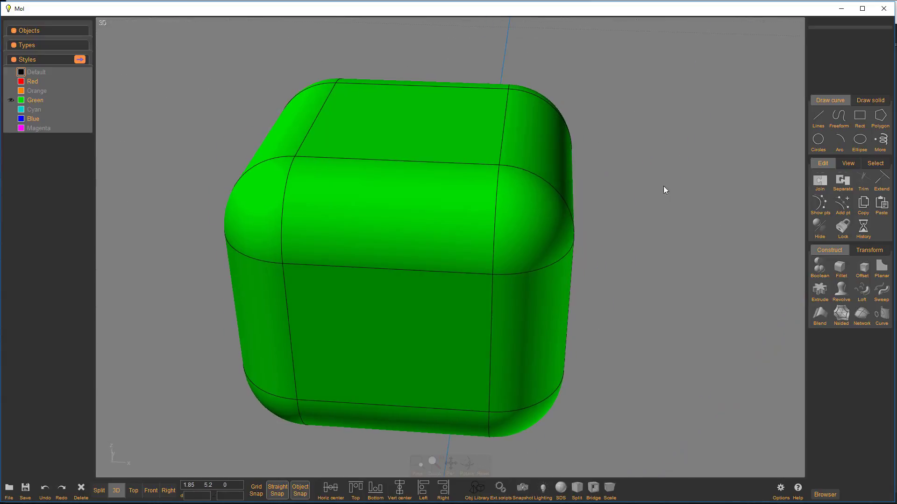
pyautogui.moveTo(624, 162); pyautogui.dragTo(618, 211, button='right')
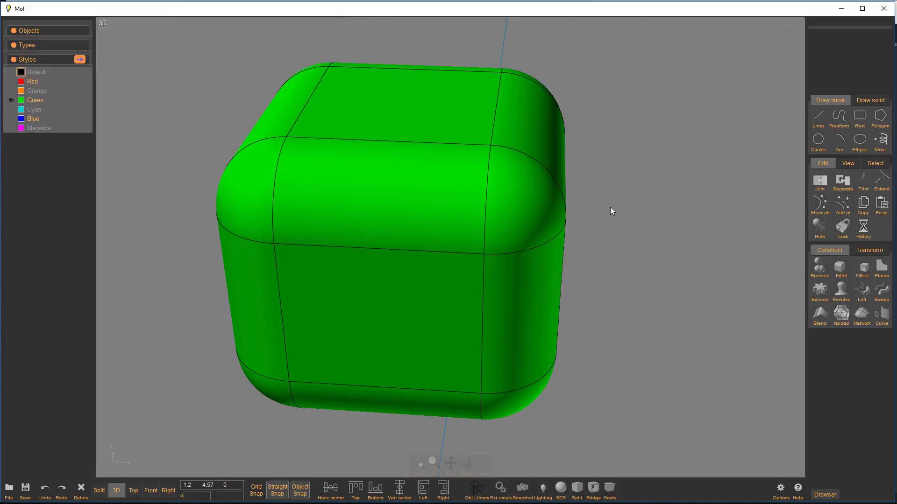
pyautogui.click(10, 82)
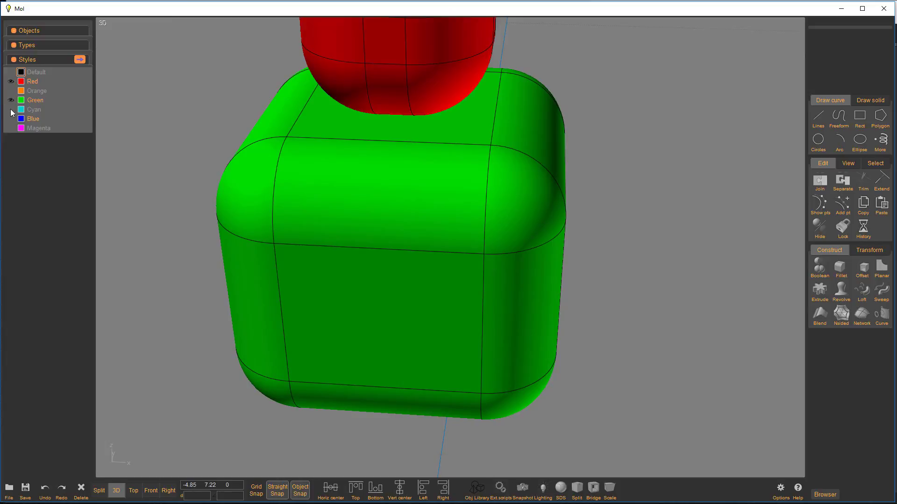
pyautogui.click(10, 118)
pyautogui.press('f')
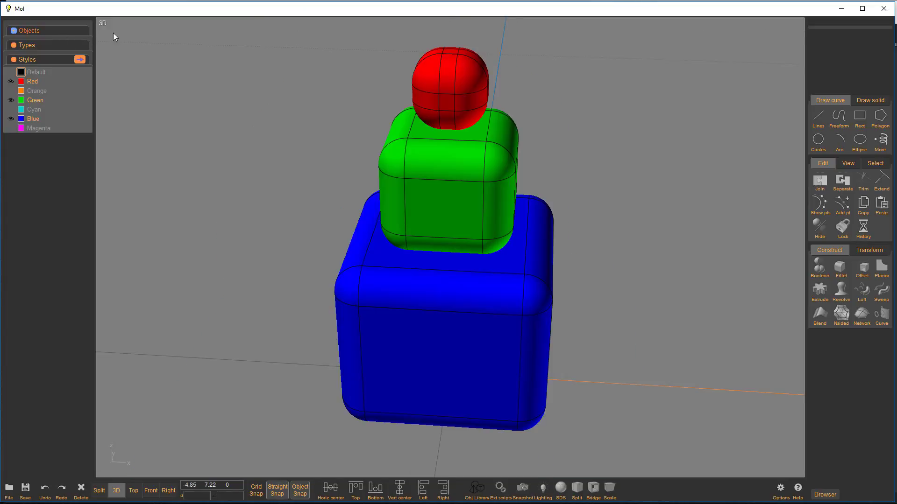
pyautogui.moveTo(254, 32); pyautogui.dragTo(634, 446)
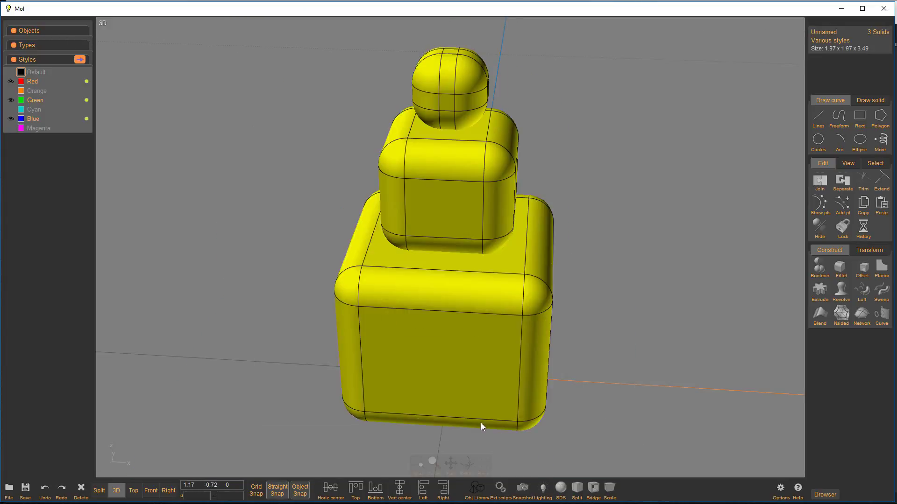
# Step: Export the selected stack as Wavefront OBJ 'tow' in Downloads, accepting the meshing settings
pyautogui.click(9, 490)
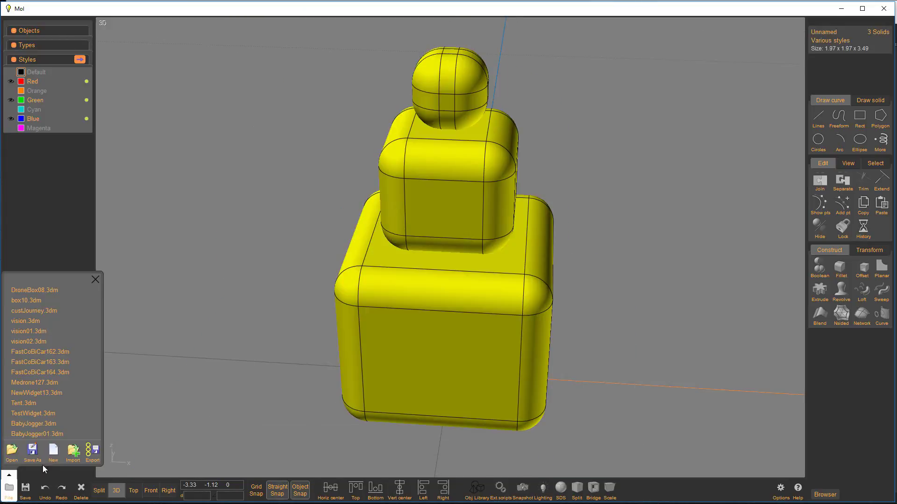
pyautogui.click(88, 454)
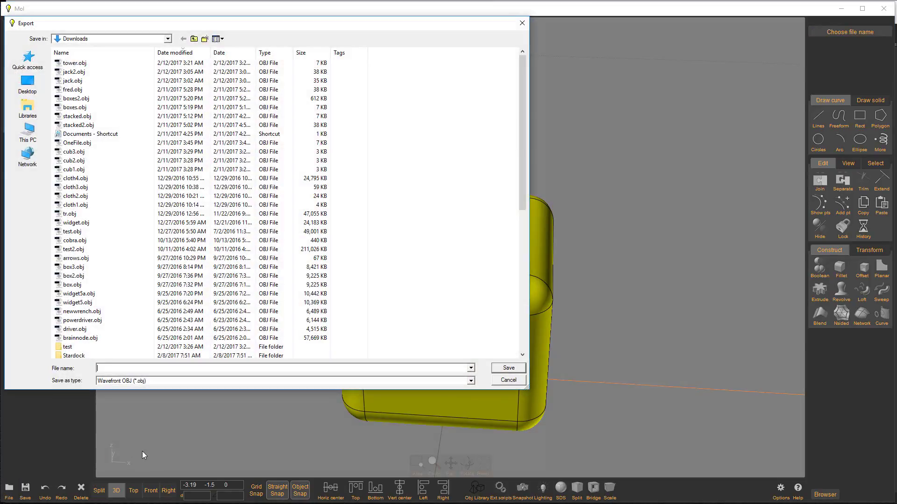
pyautogui.write('tow')
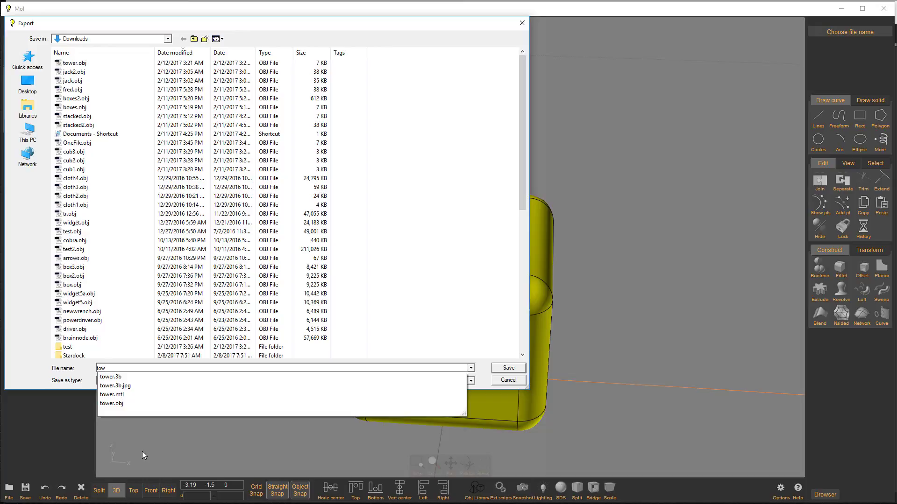
pyautogui.click(24, 367)
pyautogui.click(509, 368)
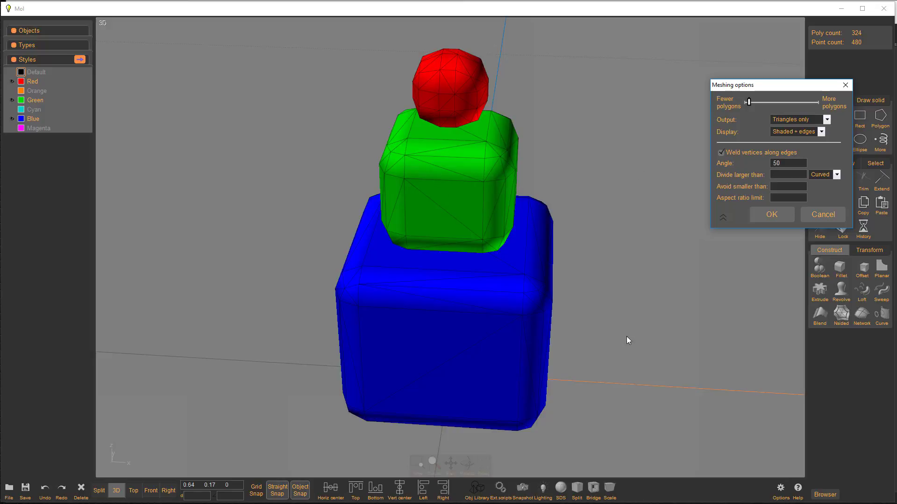
pyautogui.moveTo(625, 332); pyautogui.dragTo(769, 215)
pyautogui.click(771, 214)
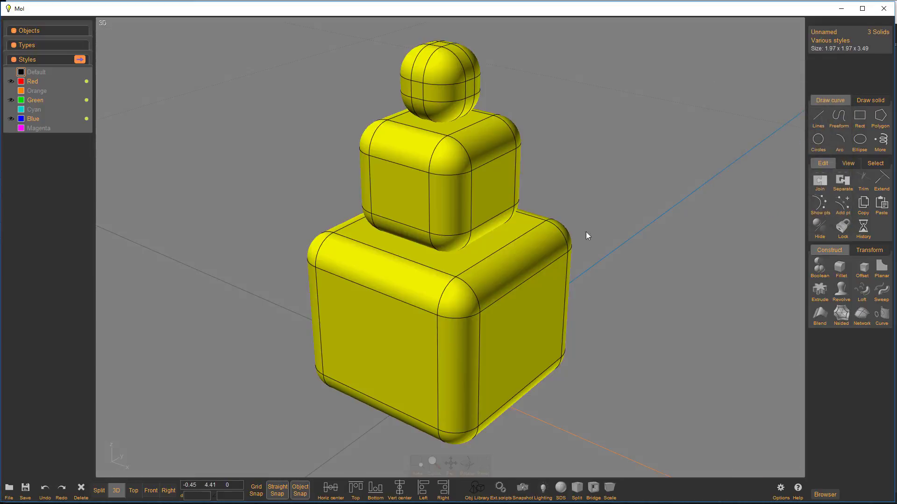
# Step: Export the stacked cubes again as SketchUp SKP file 'tow', accepting the meshing settings
pyautogui.click(224, 323)
pyautogui.click(8, 490)
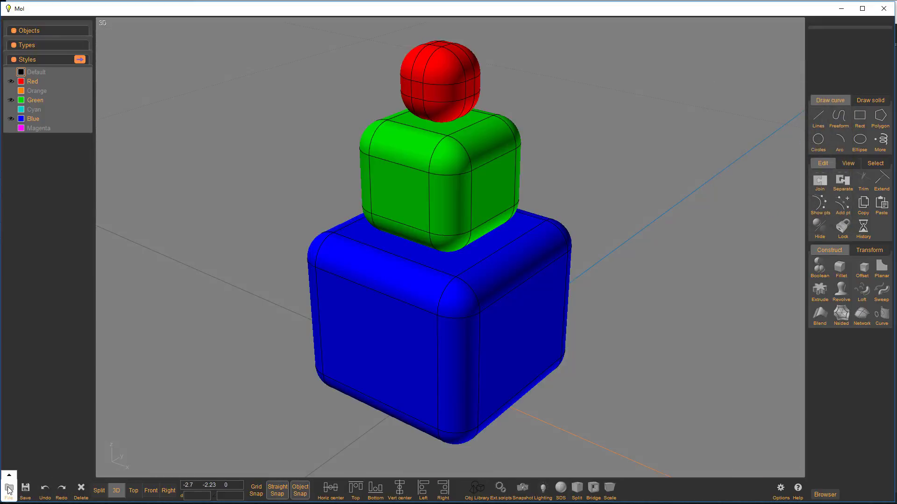
pyautogui.click(9, 490)
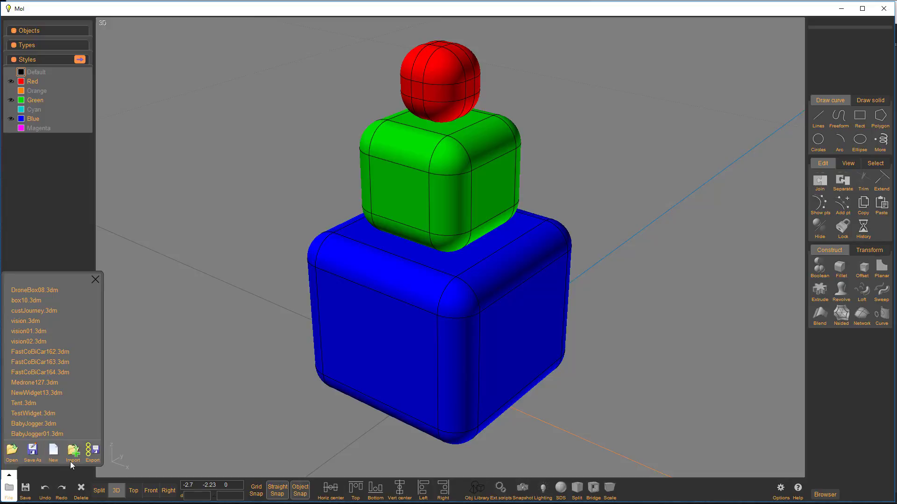
pyautogui.click(96, 451)
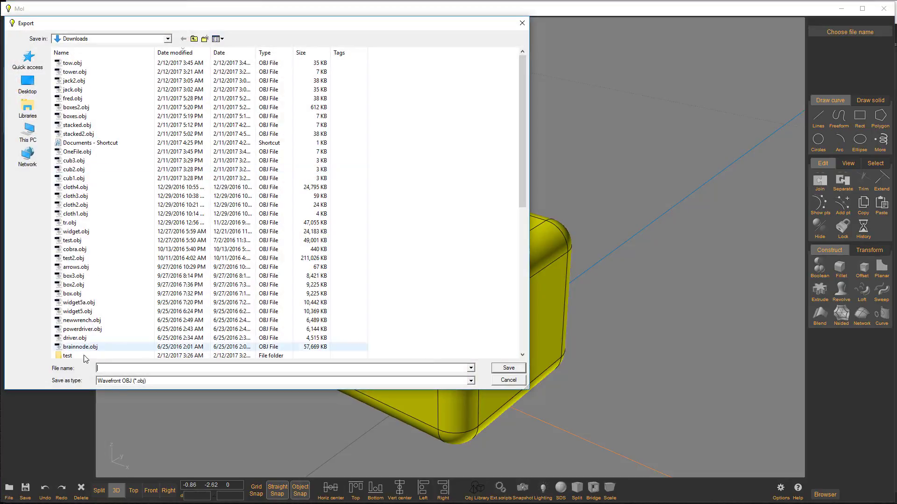
pyautogui.click(124, 382)
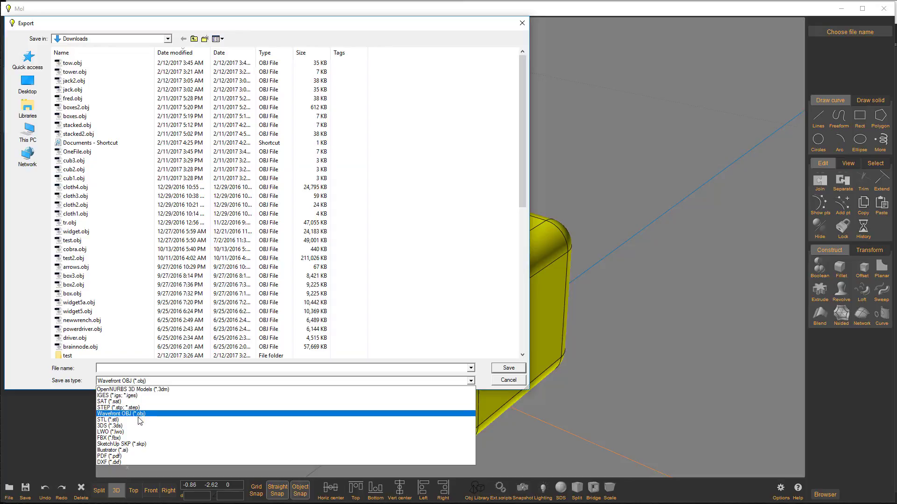
pyautogui.click(139, 444)
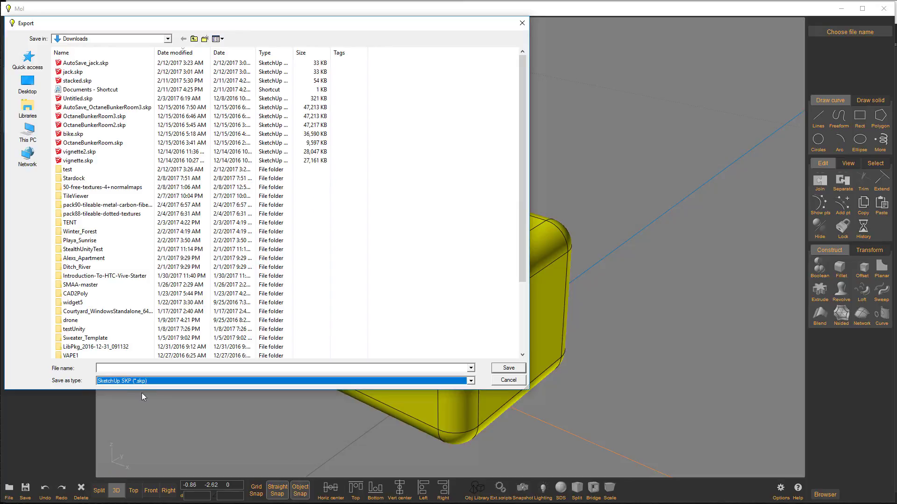
pyautogui.click(131, 369)
pyautogui.write('tow')
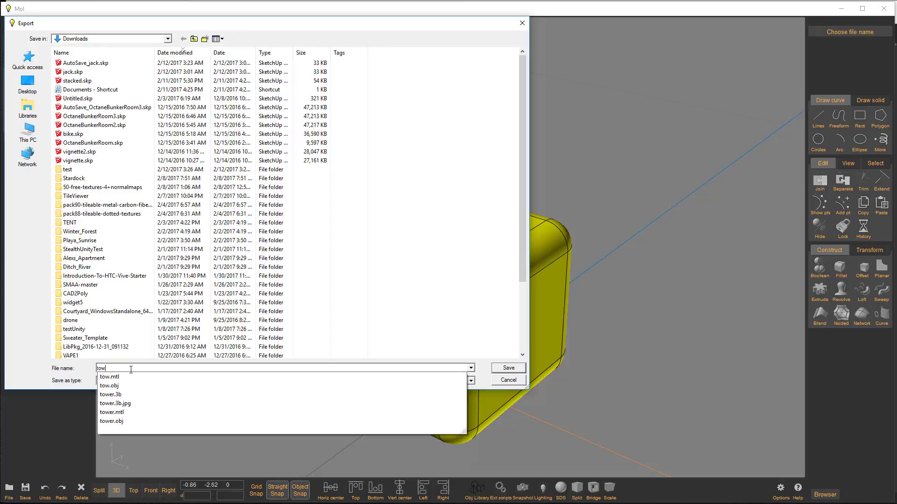
pyautogui.click(25, 345)
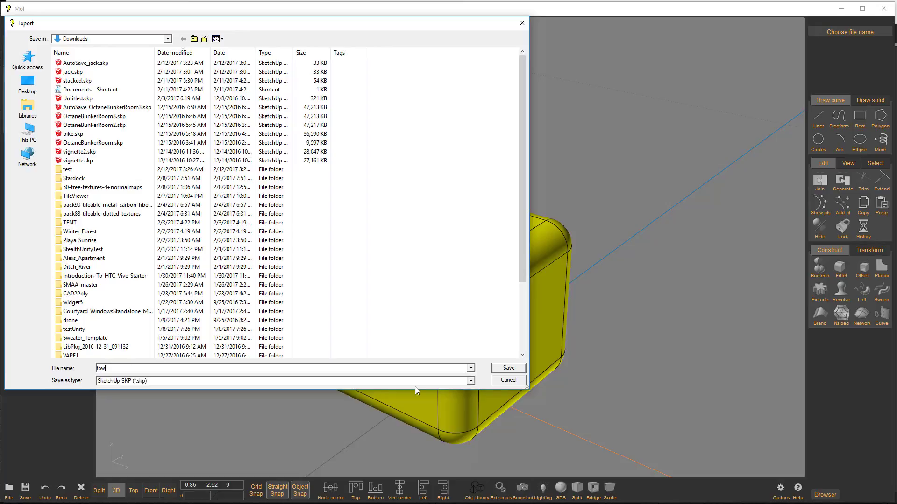
pyautogui.click(505, 368)
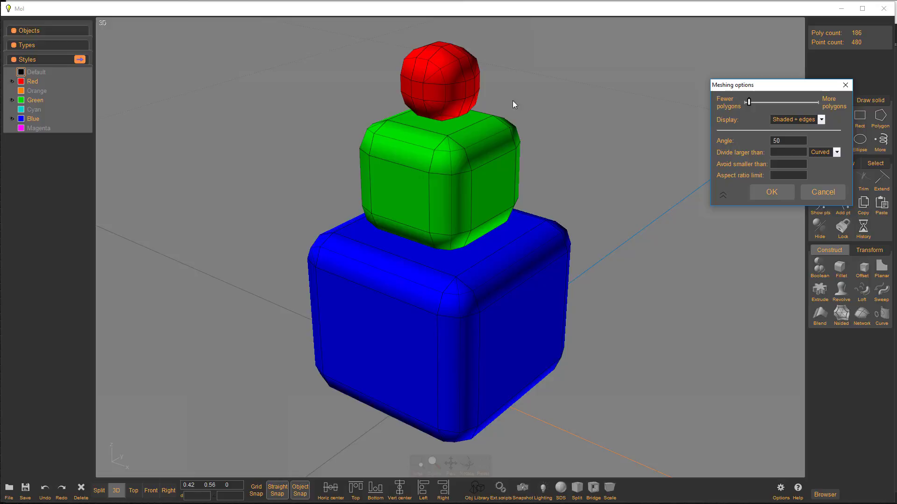
pyautogui.click(771, 192)
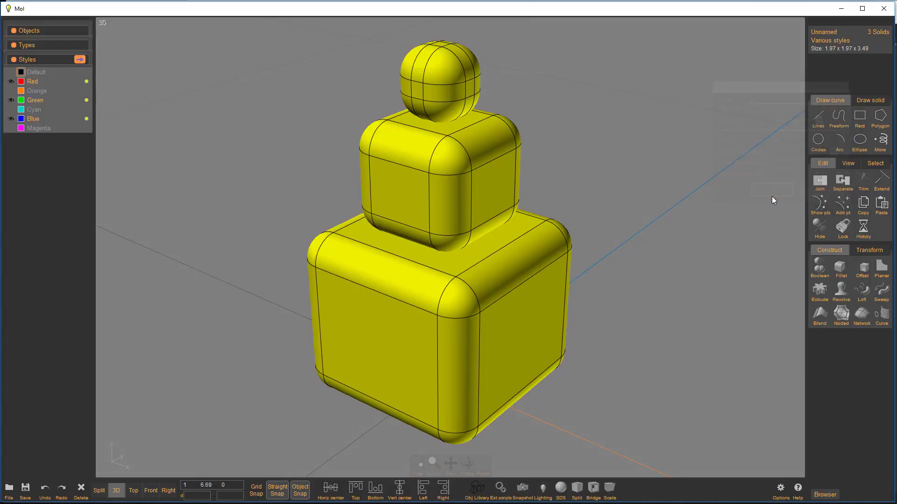
pyautogui.click(698, 204)
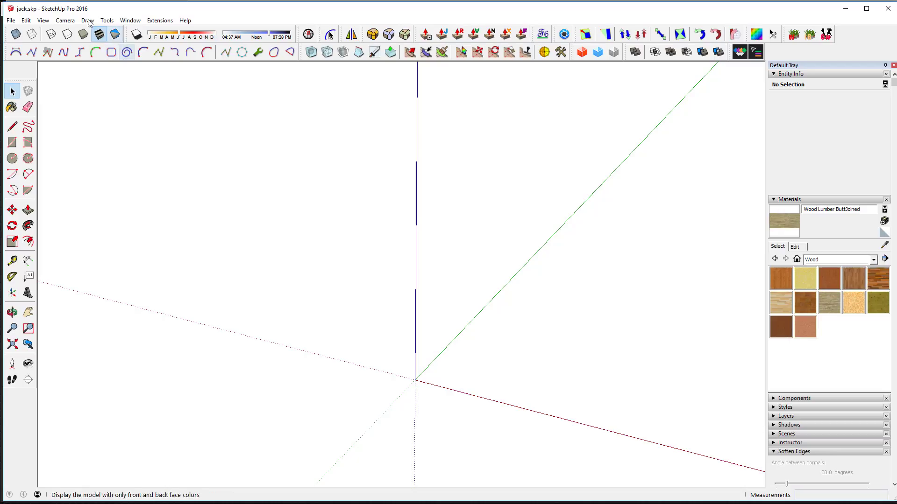
# Step: Import tow.obj into jack.skp, dismiss the import report, and orbit around the stacked blocks
pyautogui.click(9, 21)
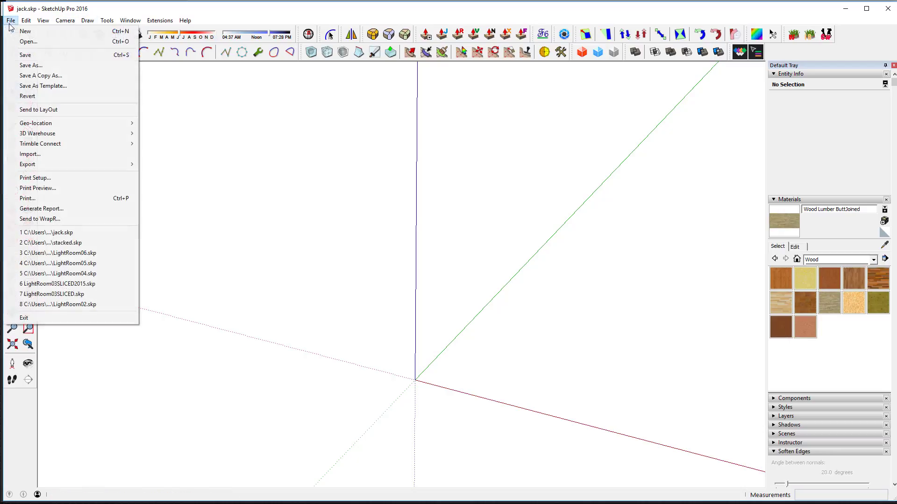
pyautogui.click(40, 156)
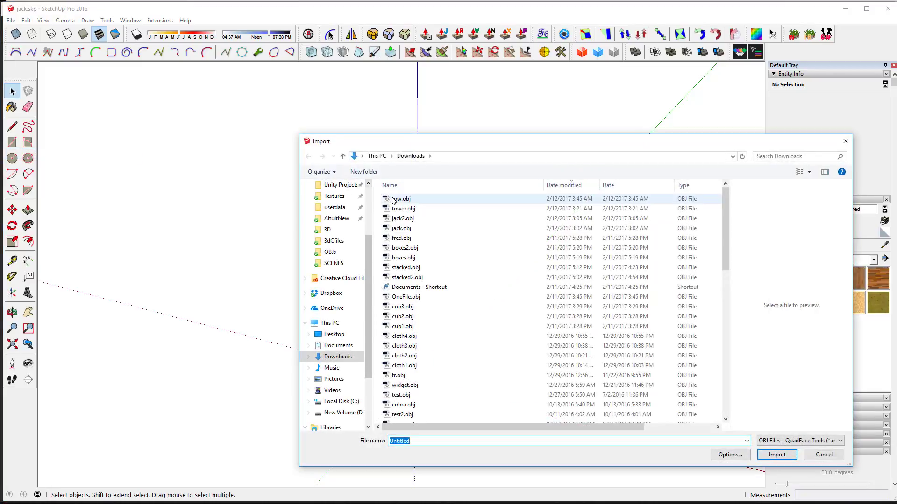
pyautogui.doubleClick(392, 199)
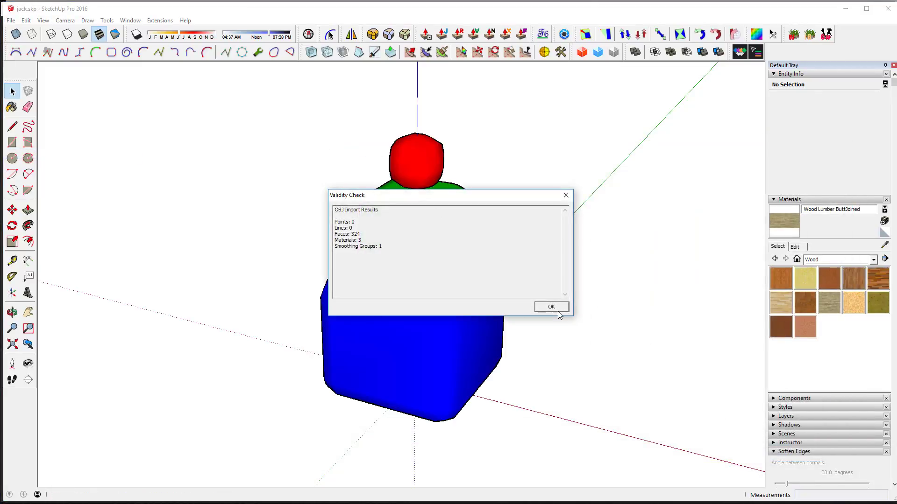
pyautogui.click(551, 306)
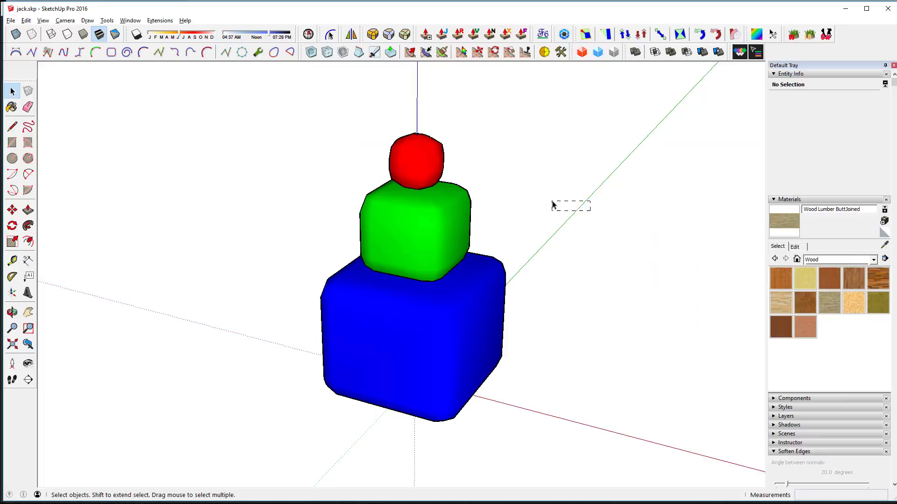
pyautogui.moveTo(552, 202); pyautogui.dragTo(511, 334, button='middle')
pyautogui.press('space')
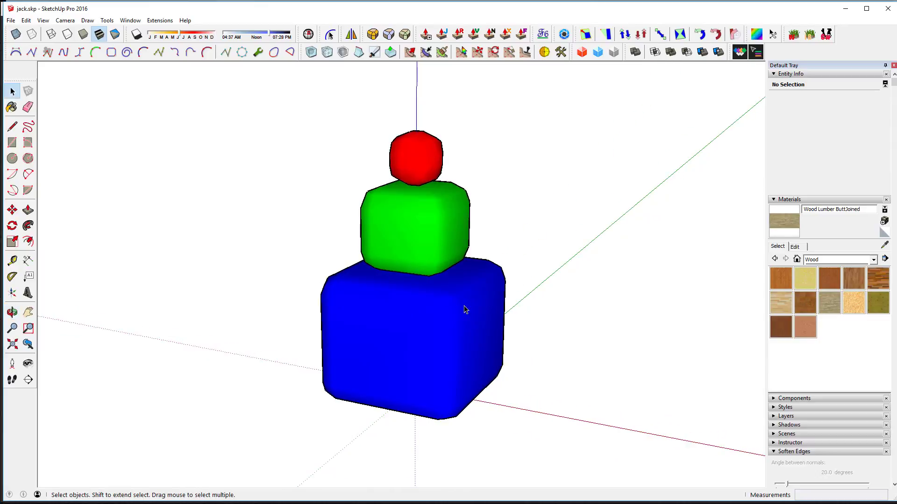
pyautogui.moveTo(603, 90); pyautogui.dragTo(555, 131, button='middle')
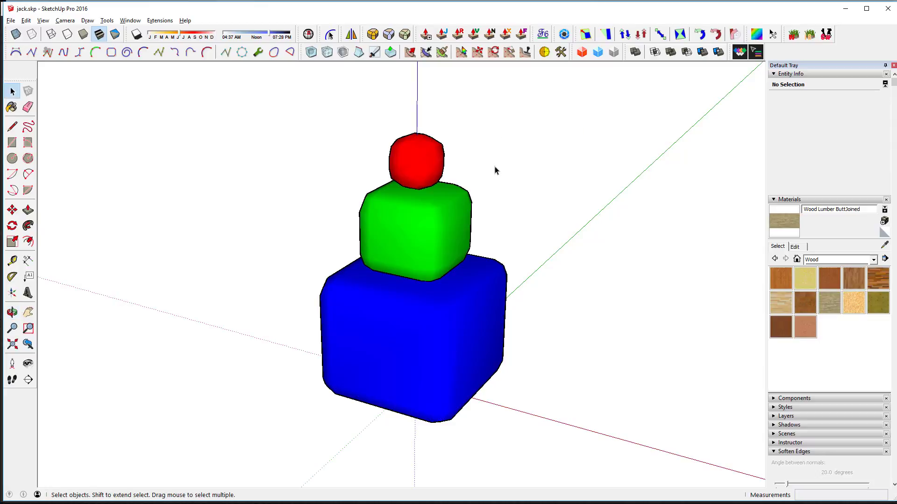
pyautogui.scroll(2, 517, 183)
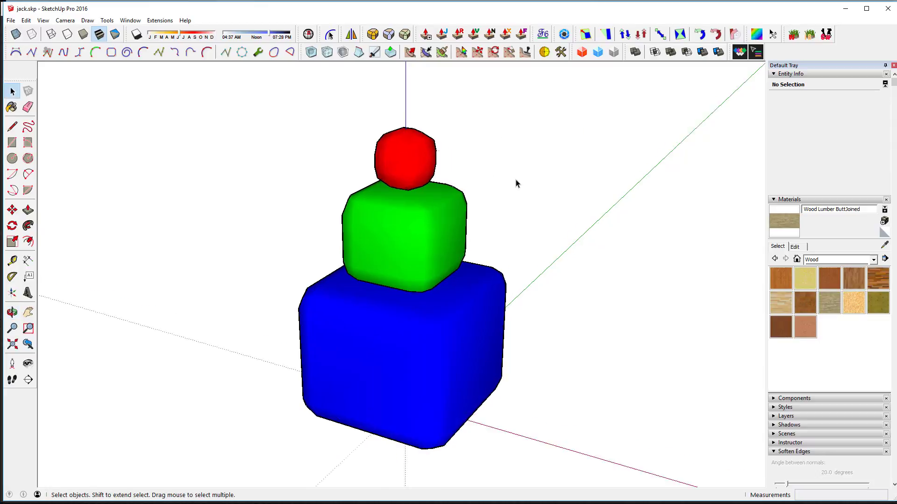
pyautogui.scroll(-3, 517, 183)
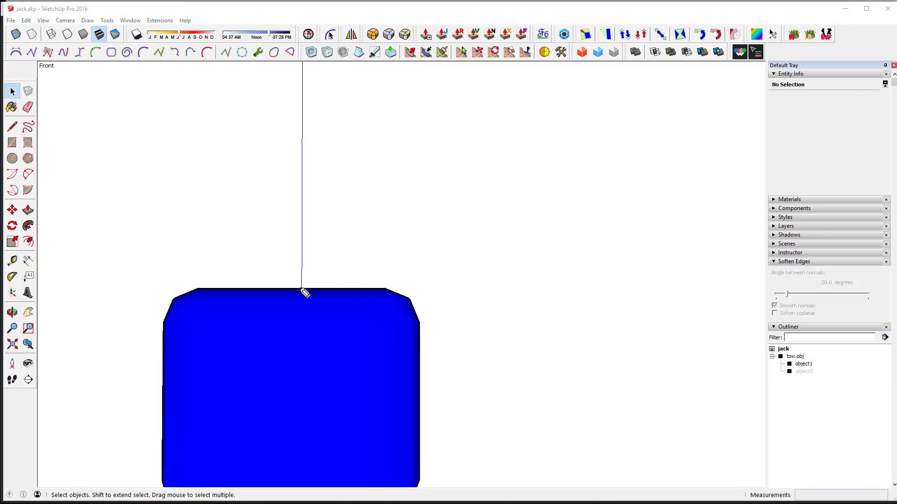
# Step: Sketch normal arrows from the blue cube's top face, side face and rounded corner
pyautogui.moveTo(296, 288)
pyautogui.mouseDown()
pyautogui.moveTo(300, 240)
pyautogui.moveTo(307, 244)
pyautogui.mouseUp()
pyautogui.moveTo(421, 408); pyautogui.dragTo(470, 416)
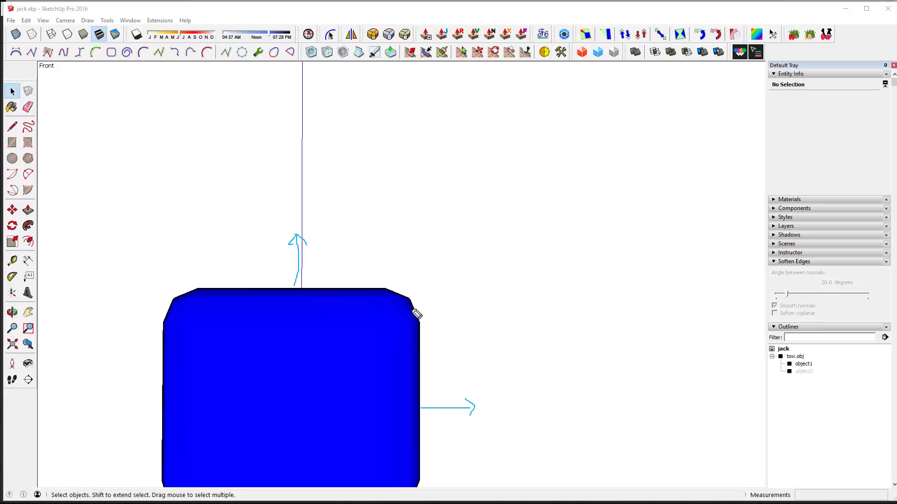
pyautogui.moveTo(417, 306); pyautogui.dragTo(455, 291)
pyautogui.moveTo(397, 293); pyautogui.dragTo(406, 253)
pyautogui.moveTo(417, 312)
pyautogui.mouseDown()
pyautogui.moveTo(458, 298)
pyautogui.moveTo(467, 310)
pyautogui.moveTo(449, 334)
pyautogui.moveTo(473, 335)
pyautogui.moveTo(469, 352)
pyautogui.mouseUp()
pyautogui.moveTo(420, 366); pyautogui.dragTo(480, 366)
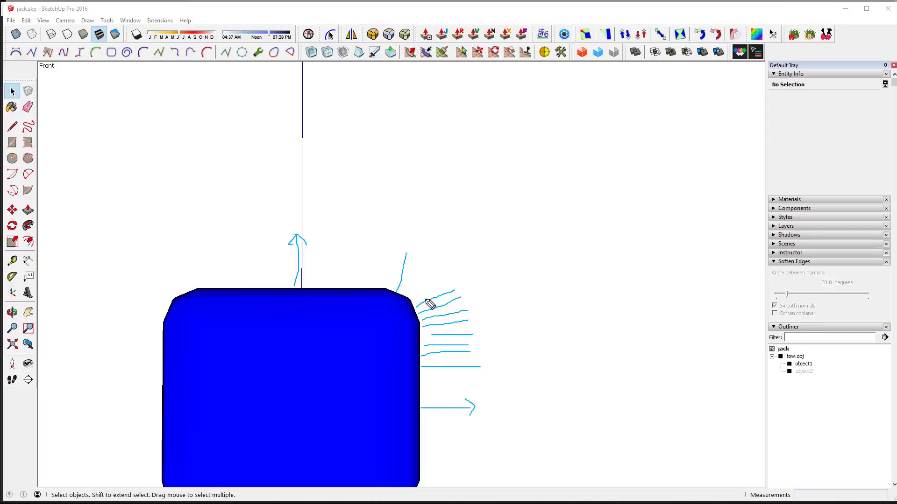
# Step: Sketch more normals along the rounded corner and top edge, then orbit back to perspective
pyautogui.moveTo(414, 300)
pyautogui.mouseDown()
pyautogui.moveTo(438, 278)
pyautogui.moveTo(428, 252)
pyautogui.mouseUp()
pyautogui.moveTo(388, 286); pyautogui.dragTo(400, 251)
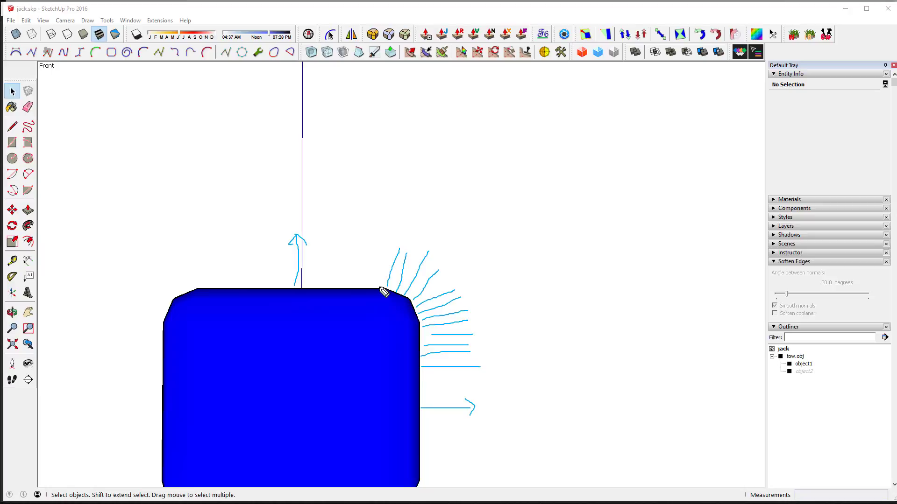
pyautogui.moveTo(379, 286); pyautogui.dragTo(386, 247)
pyautogui.moveTo(364, 282); pyautogui.dragTo(367, 246)
pyautogui.moveTo(356, 283)
pyautogui.mouseDown()
pyautogui.moveTo(357, 241)
pyautogui.moveTo(338, 244)
pyautogui.mouseUp()
pyautogui.moveTo(420, 261)
pyautogui.mouseDown(button='middle')
pyautogui.moveTo(480, 336)
pyautogui.moveTo(571, 336)
pyautogui.moveTo(514, 215)
pyautogui.mouseUp(button='middle')
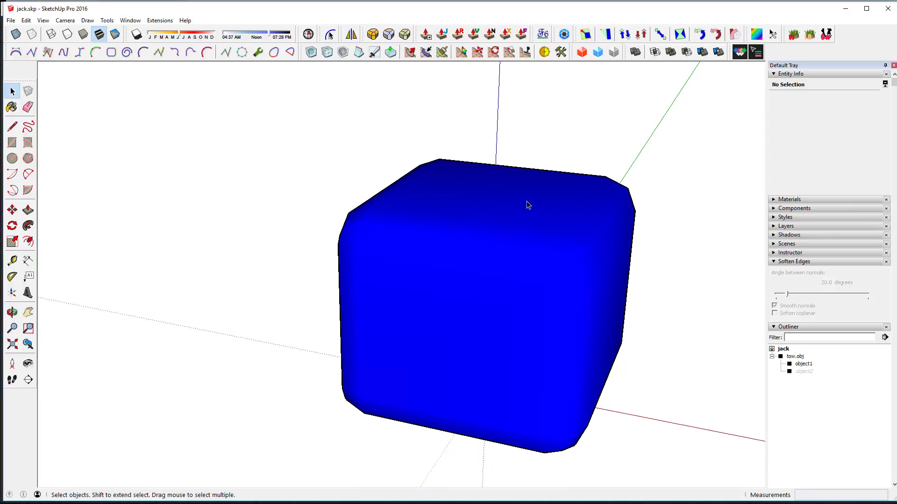
# Step: Show hidden geometry, enter tow.obj's object1 for editing, and switch to the Eraser
pyautogui.moveTo(549, 226); pyautogui.dragTo(729, 241, button='middle')
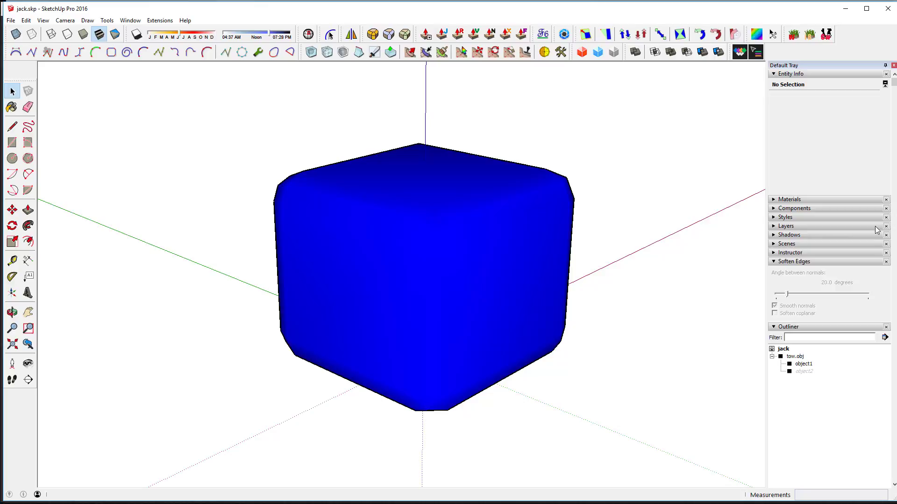
pyautogui.hotkey('alt', 'h')
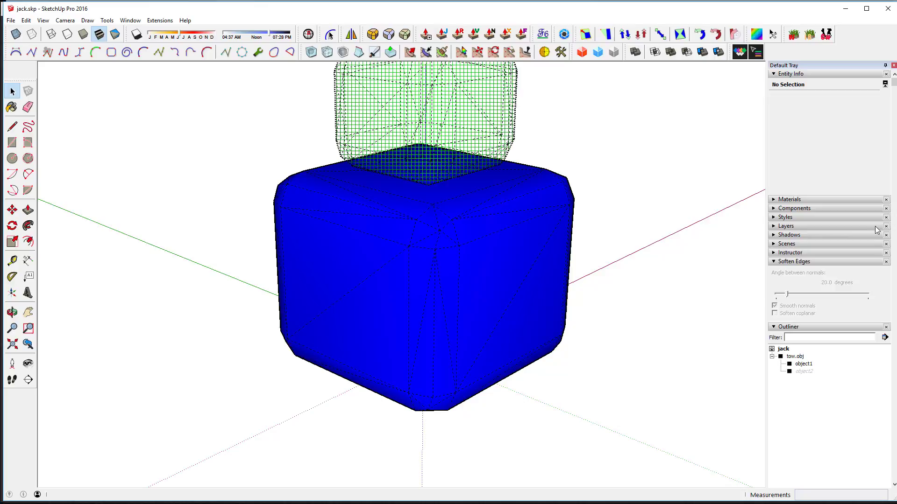
pyautogui.moveTo(636, 147); pyautogui.dragTo(419, 304, button='middle')
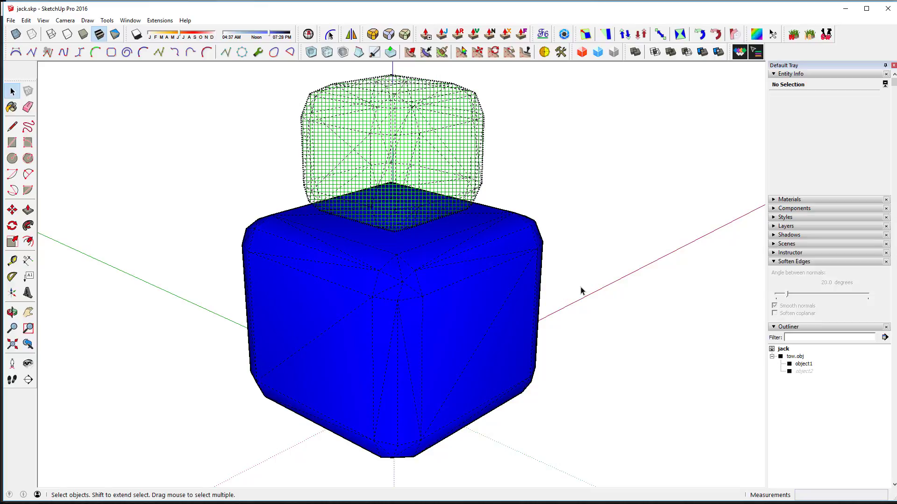
pyautogui.doubleClick(477, 324)
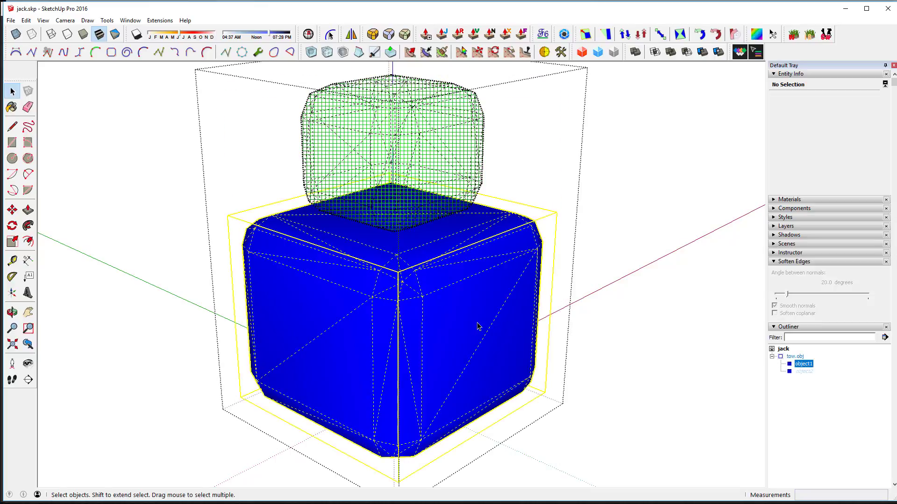
pyautogui.doubleClick(476, 324)
pyautogui.click(542, 291)
pyautogui.press('e')
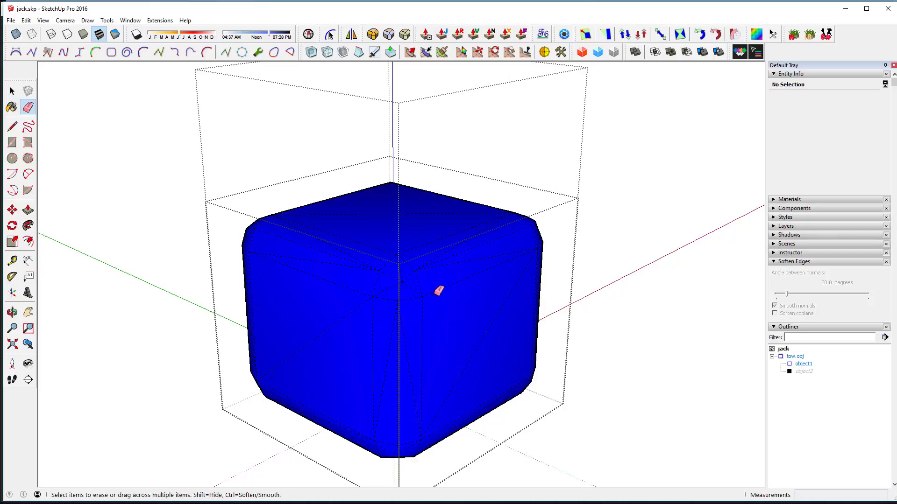
# Step: Unsoften the blue cube's bottom, front vertical, right vertical and front-face edges with the Eraser
pyautogui.moveTo(439, 290)
pyautogui.mouseDown()
pyautogui.moveTo(428, 313)
pyautogui.moveTo(432, 345)
pyautogui.moveTo(475, 418)
pyautogui.mouseUp()
pyautogui.moveTo(425, 359)
pyautogui.keyDown('ctrl'); pyautogui.keyDown('shift'); pyautogui.mouseDown()
pyautogui.moveTo(476, 410)
pyautogui.moveTo(536, 310)
pyautogui.mouseUp(); pyautogui.keyUp('shift'); pyautogui.keyUp('ctrl')
pyautogui.keyDown('ctrl'); pyautogui.keyDown('shift'); pyautogui.click(535, 316); pyautogui.keyUp('shift'); pyautogui.keyUp('ctrl')
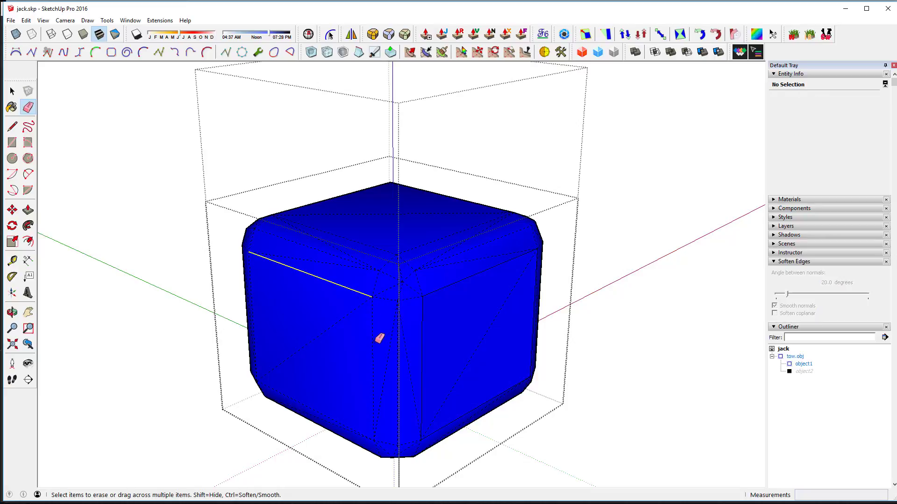
pyautogui.keyDown('ctrl'); pyautogui.keyDown('shift'); pyautogui.click(373, 343); pyautogui.keyUp('shift'); pyautogui.keyUp('ctrl')
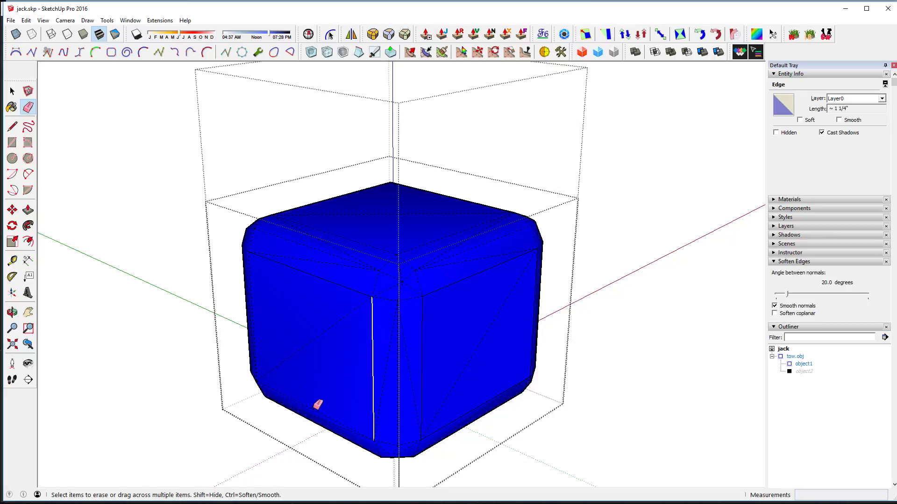
pyautogui.moveTo(318, 406); pyautogui.dragTo(257, 310)
# Step: Turn hidden geometry off, check the cube's shading, and bring up the Open dialog with Ctrl+O
pyautogui.hotkey('alt', 'h')
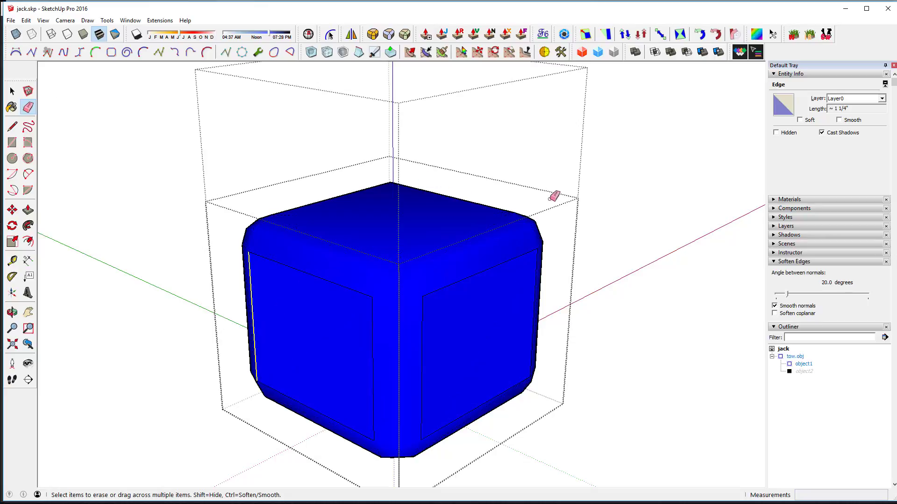
pyautogui.moveTo(641, 196)
pyautogui.mouseDown(button='middle')
pyautogui.moveTo(484, 74)
pyautogui.moveTo(278, 118)
pyautogui.moveTo(636, 138)
pyautogui.moveTo(636, 234)
pyautogui.moveTo(407, 196)
pyautogui.mouseUp(button='middle')
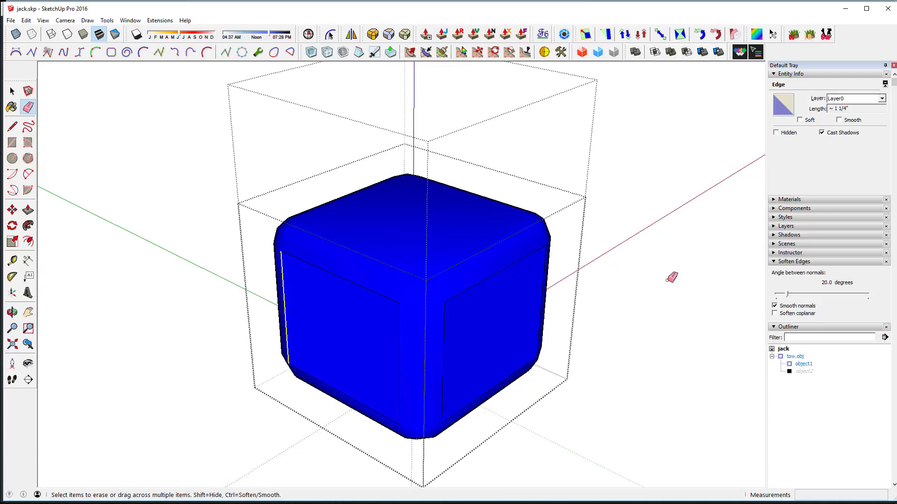
pyautogui.moveTo(637, 290); pyautogui.dragTo(694, 217, button='middle')
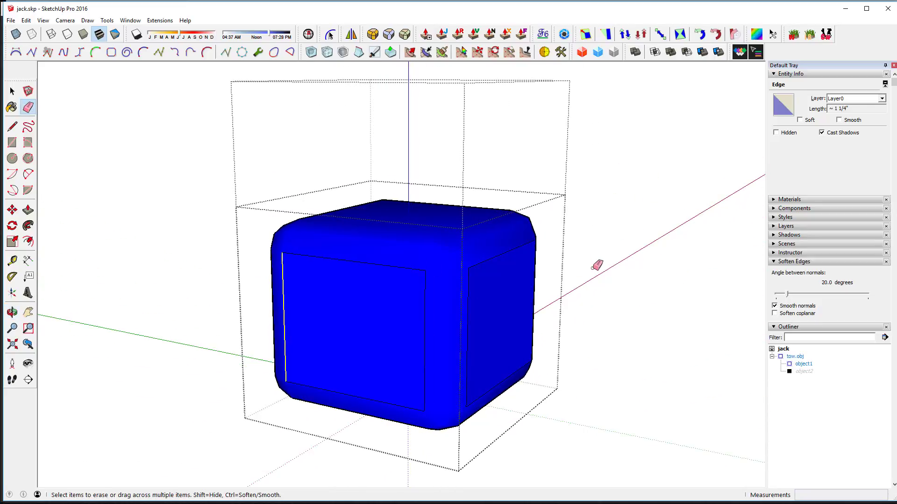
pyautogui.moveTo(595, 265)
pyautogui.mouseDown(button='middle')
pyautogui.moveTo(573, 265)
pyautogui.moveTo(586, 264)
pyautogui.mouseUp(button='middle')
pyautogui.press('e')
pyautogui.hotkey('ctrl', 'o')
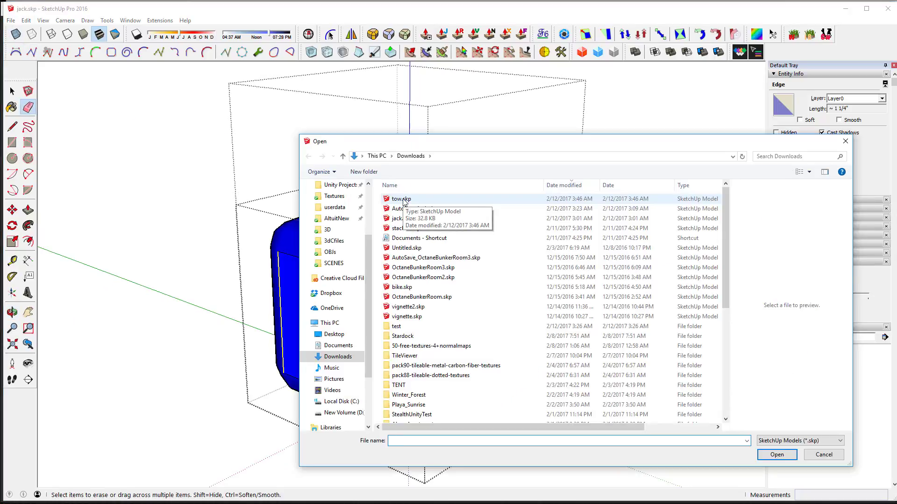
# Step: Open tow.skp without saving jack.skp, dismiss the version notice, and orbit the three stacked boxes
pyautogui.doubleClick(403, 200)
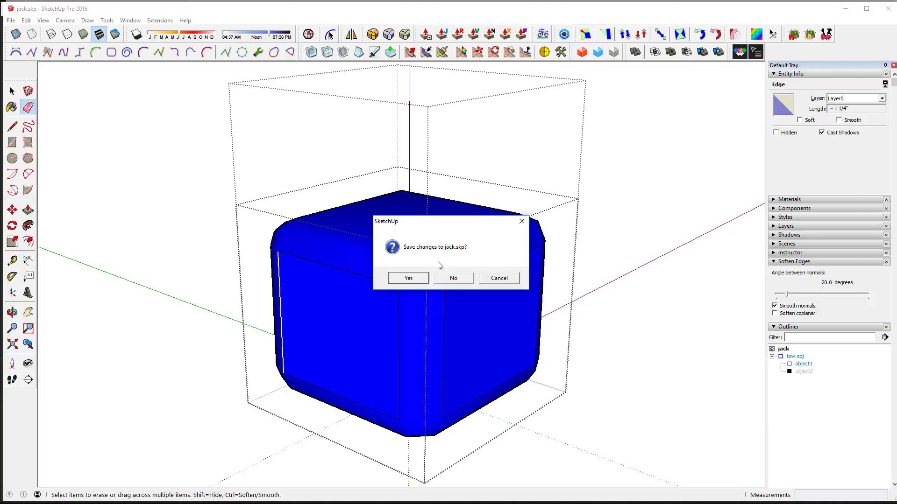
pyautogui.click(450, 279)
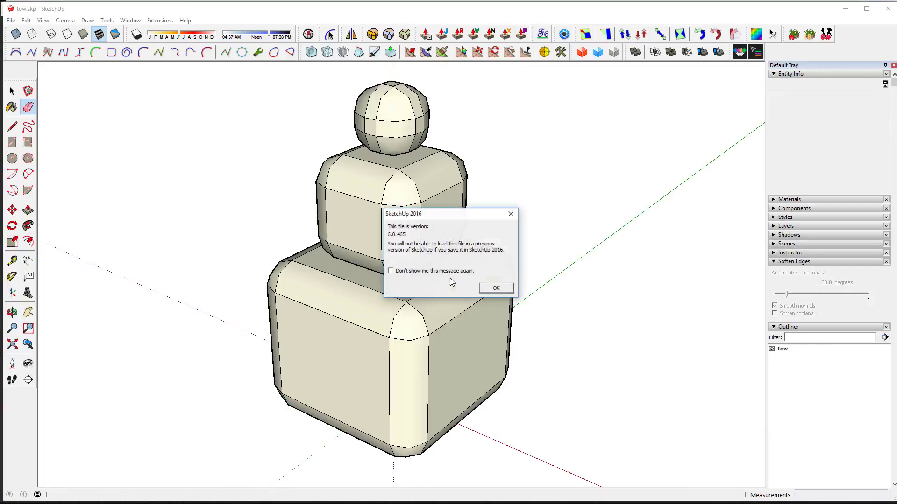
pyautogui.click(496, 288)
pyautogui.moveTo(602, 267); pyautogui.dragTo(574, 224, button='middle')
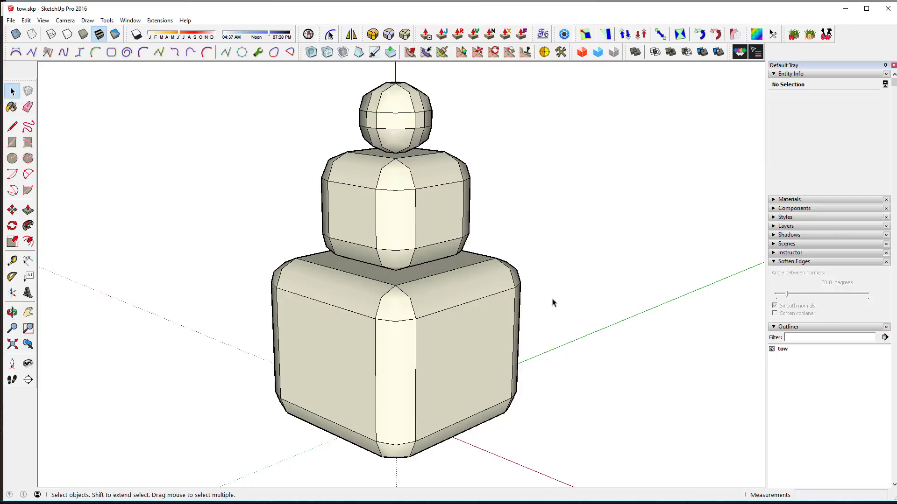
pyautogui.moveTo(552, 302); pyautogui.dragTo(599, 277, button='middle')
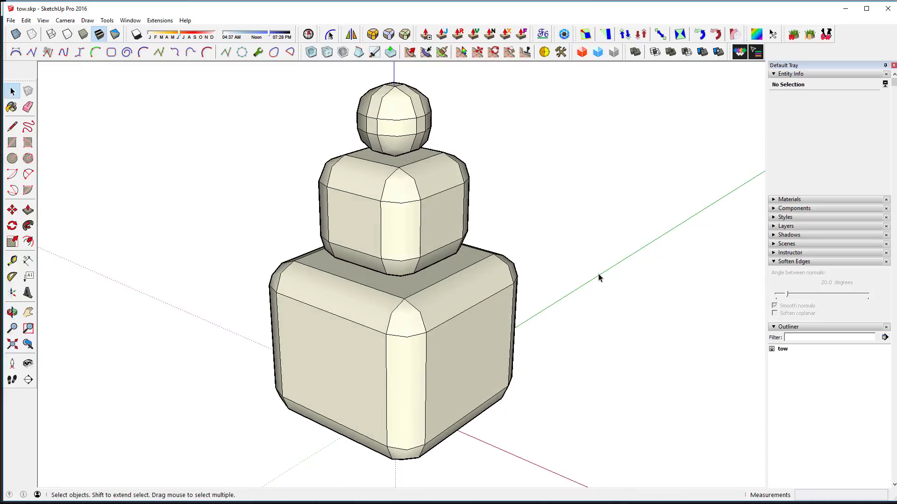